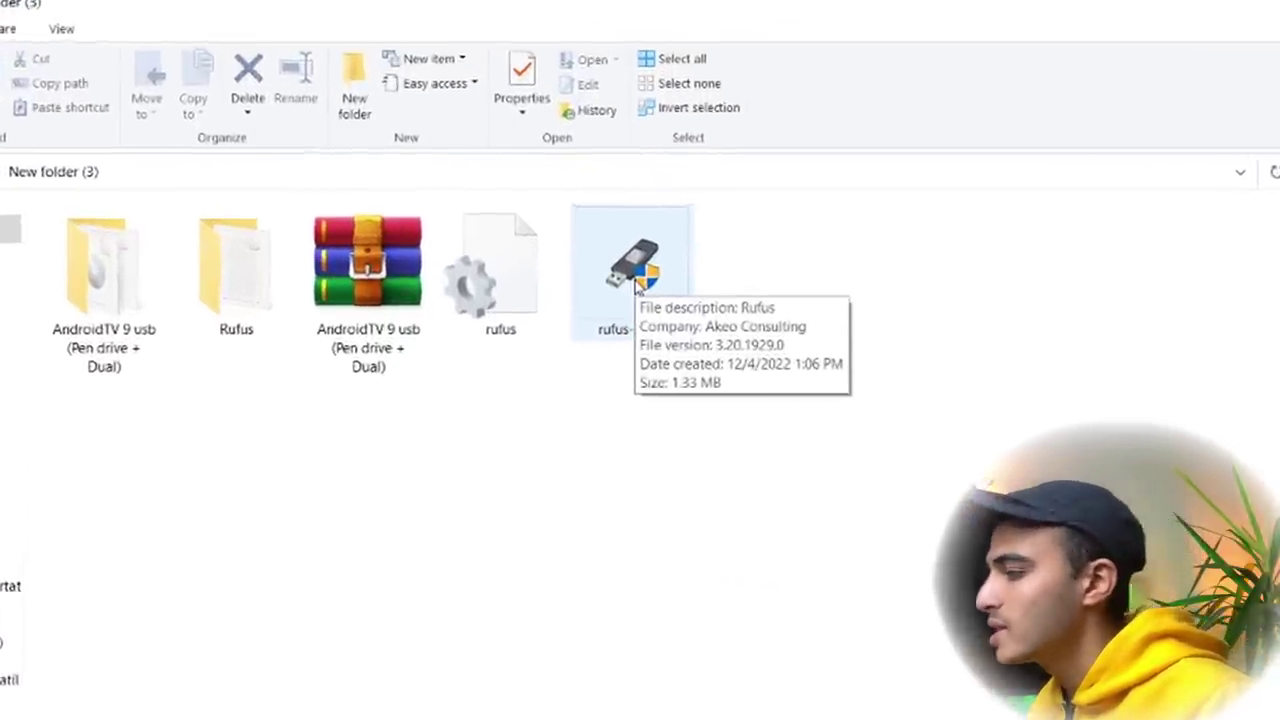
Step: Launch rufus-3.20p from New folder (3) and minimize the folder window behind it
left_click(352, 275)
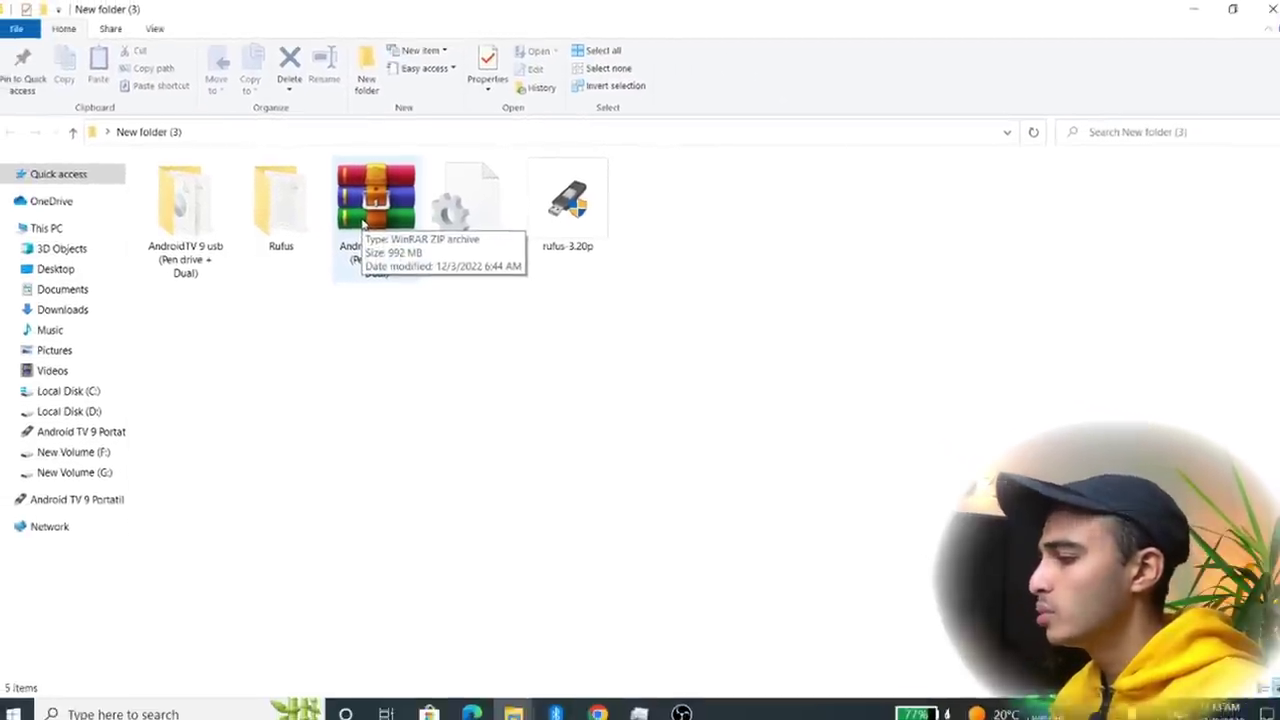
left_click(449, 389)
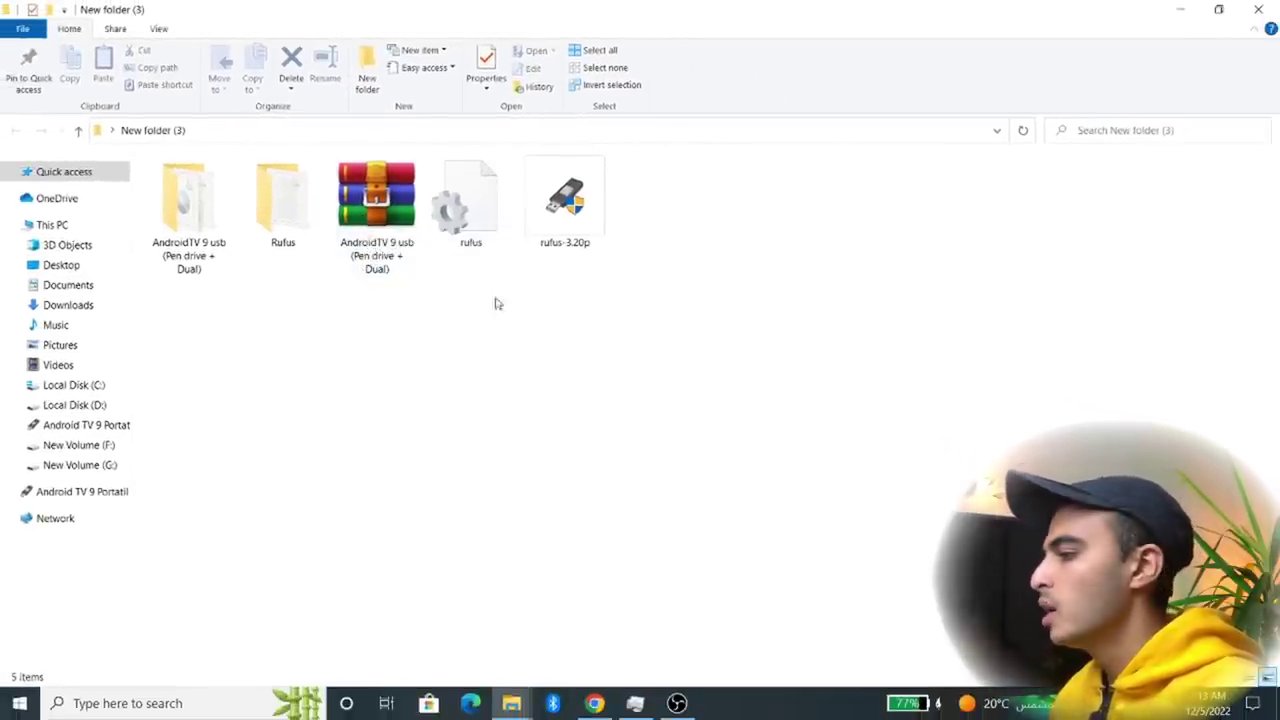
double_click(560, 197)
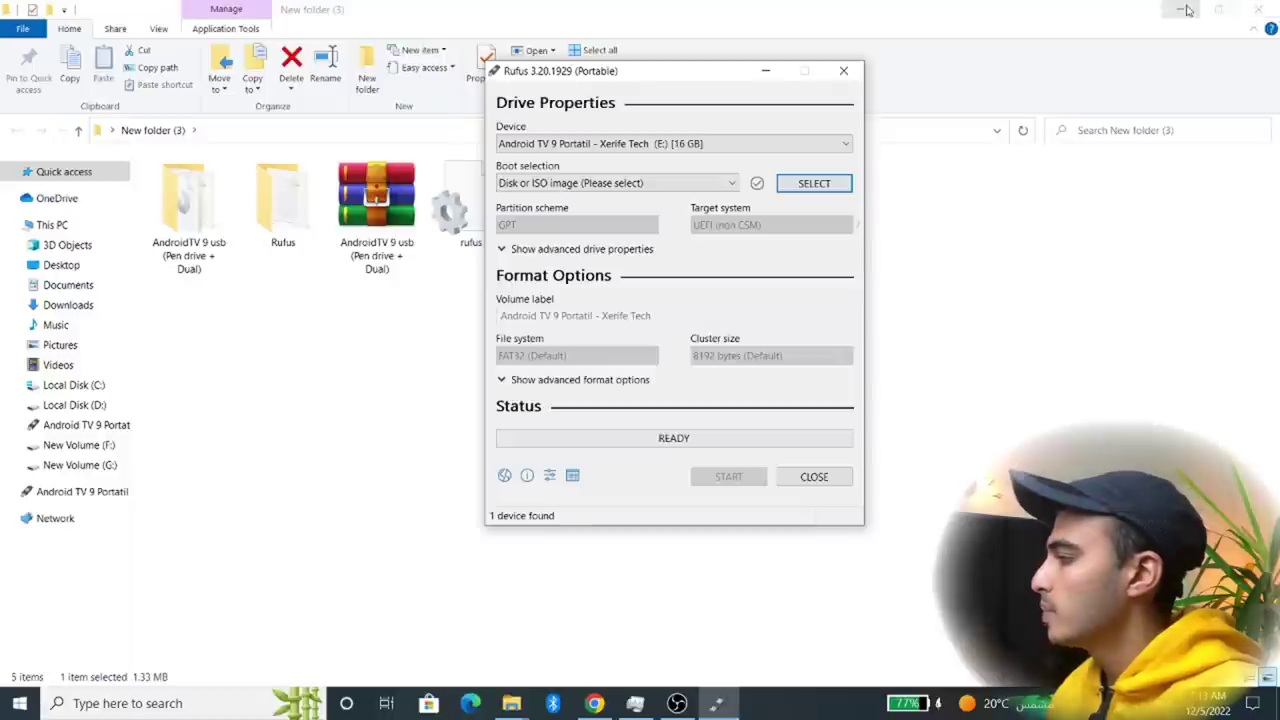
left_click(1170, 9)
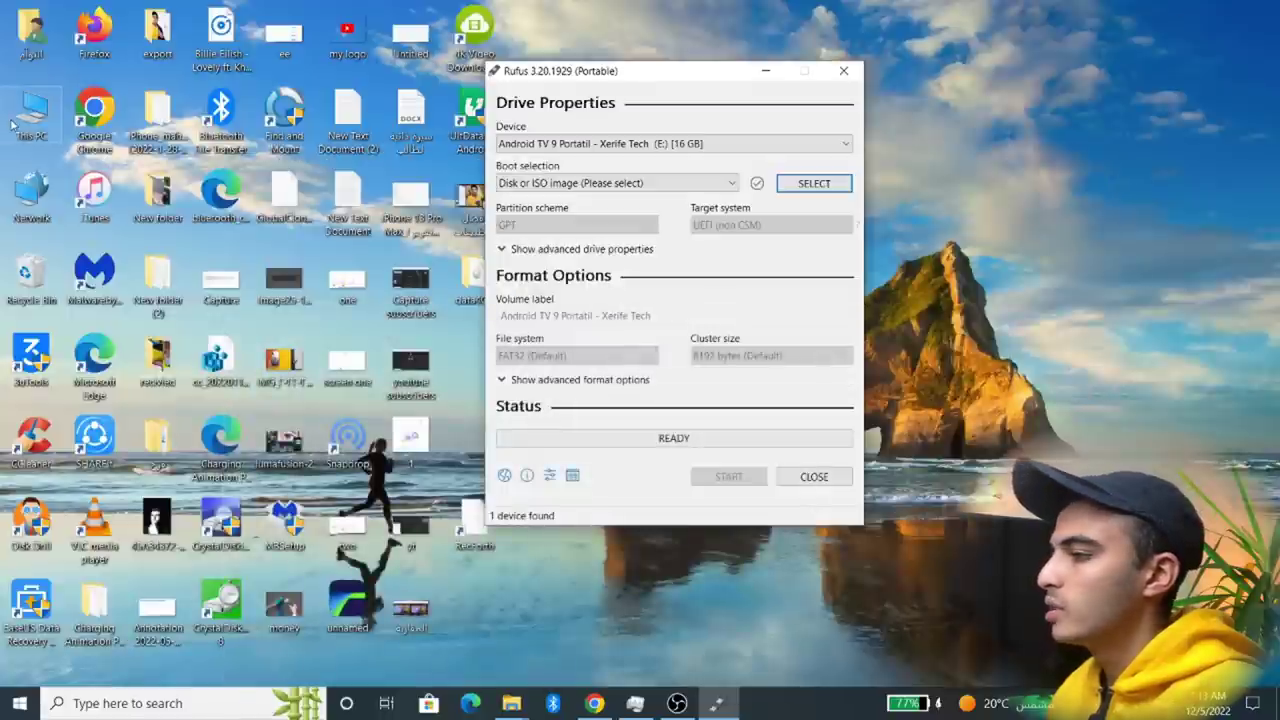
Step: Quick-format the USB drive (E:) from This PC as FAT32 with 4096-byte allocation units and the volume label ANDOID
double_click(14, 122)
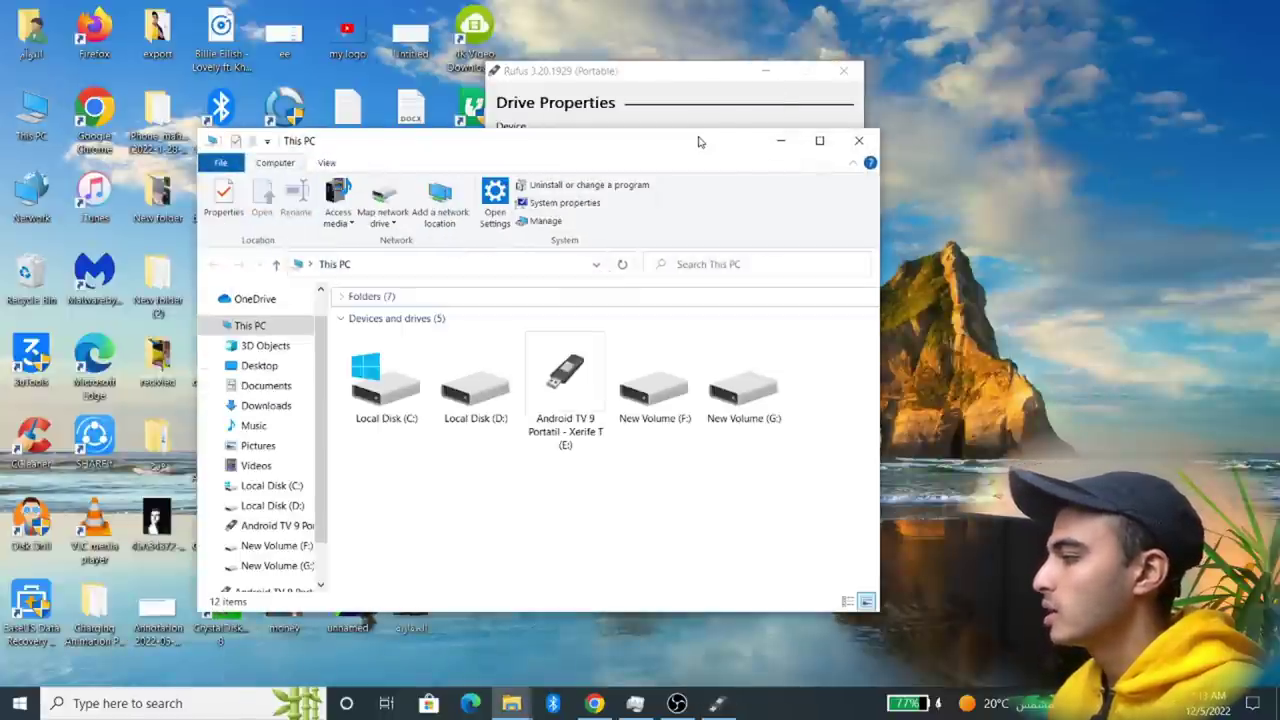
double_click(700, 142)
left_click(366, 246)
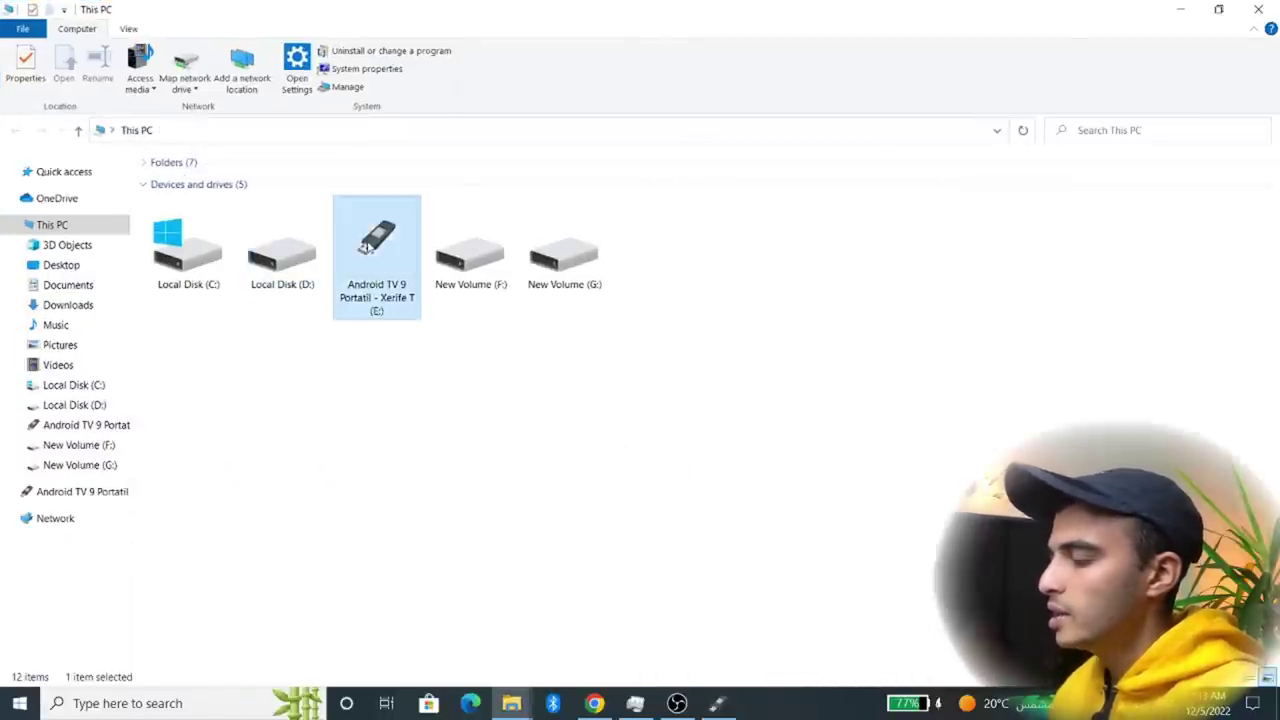
right_click(366, 246)
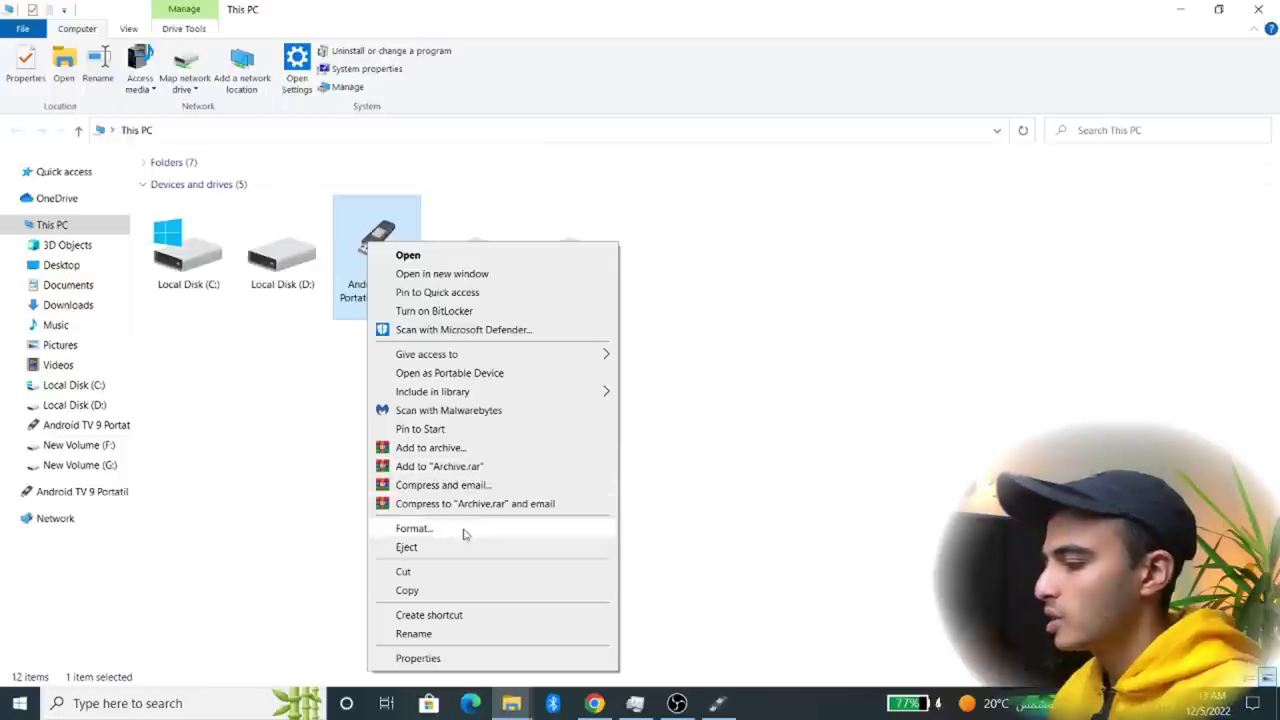
left_click(463, 530)
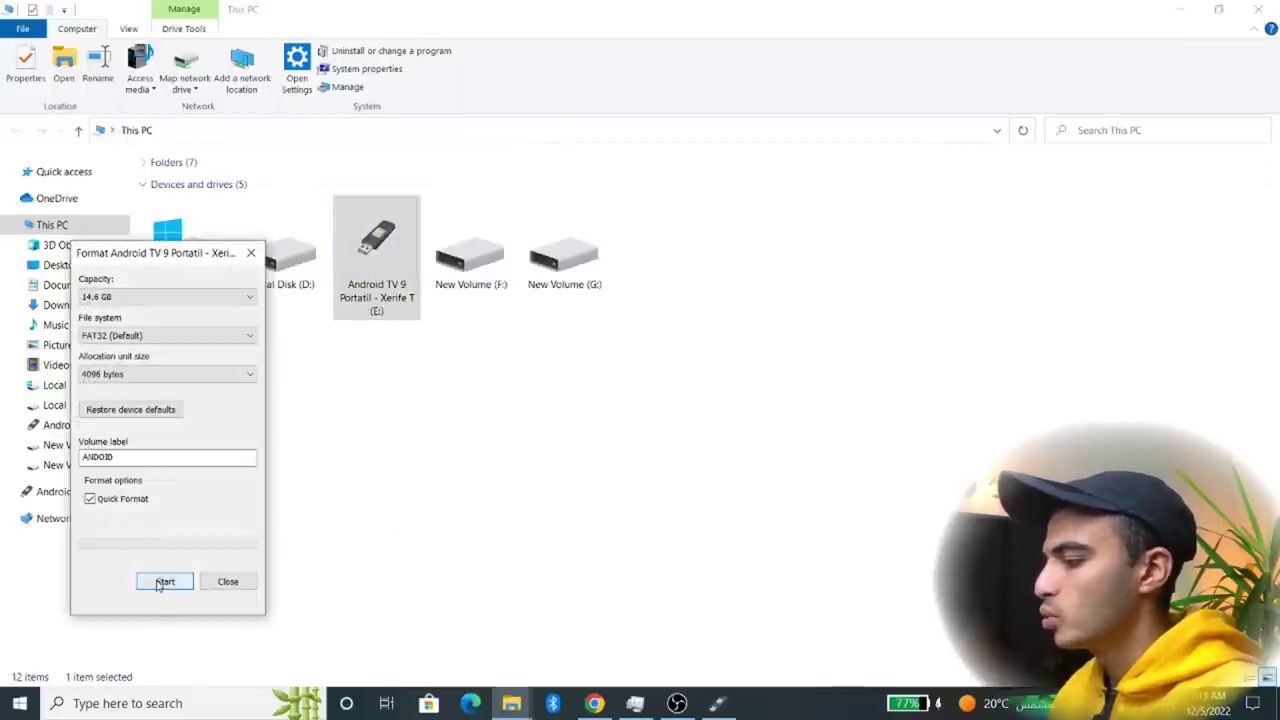
left_click(164, 581)
left_click(677, 352)
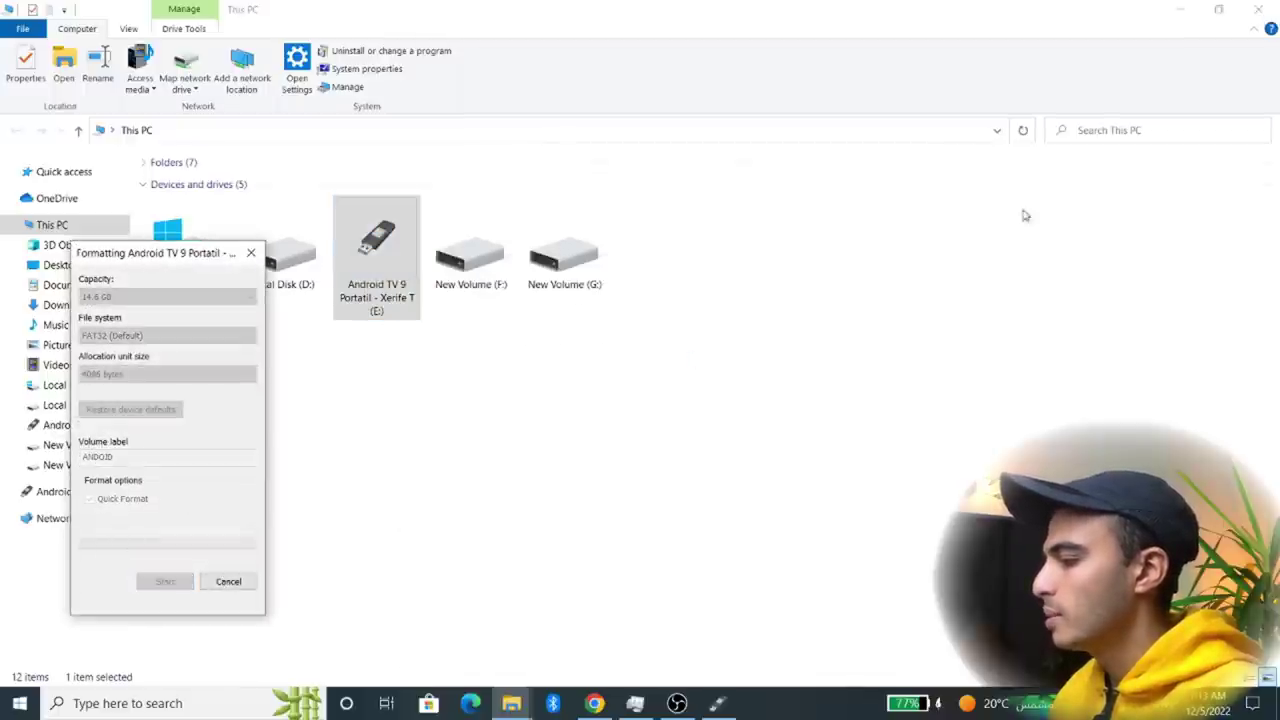
Step: Close This PC, return to New folder (3) and dismiss the finished drive format dialog
left_click(1250, 8)
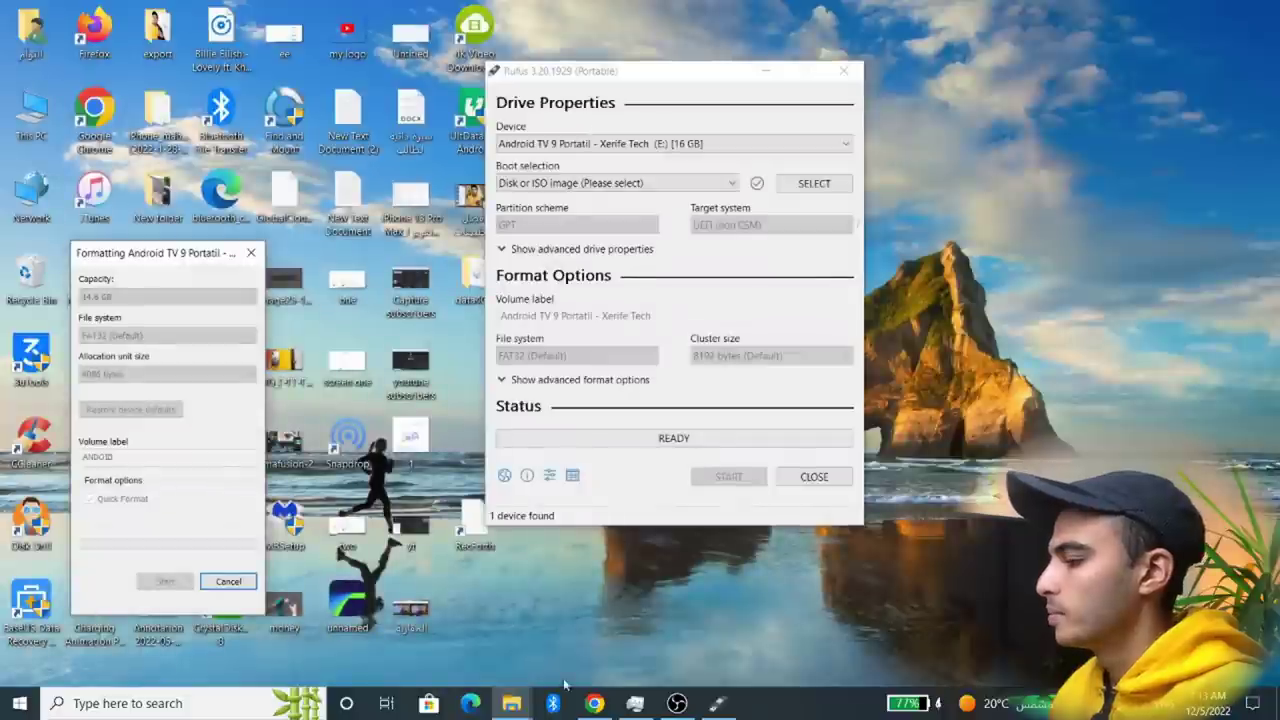
mouse_move(512, 702)
left_click(615, 628)
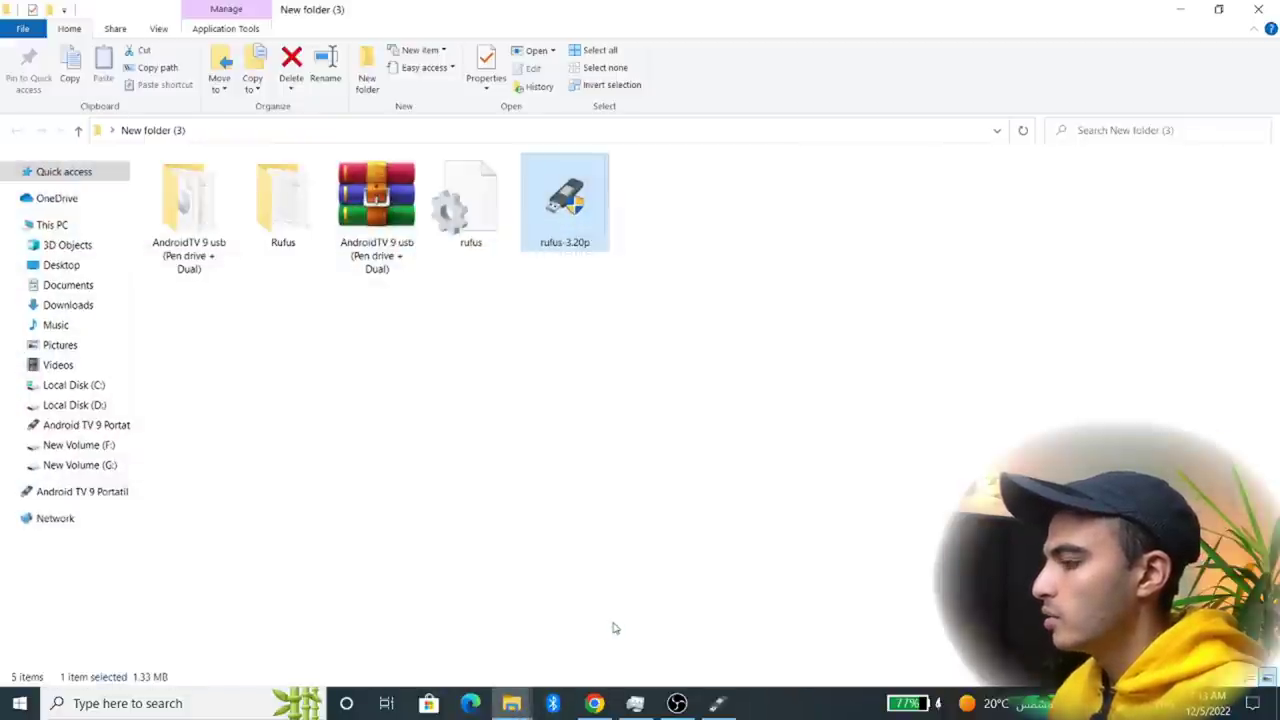
left_click(407, 366)
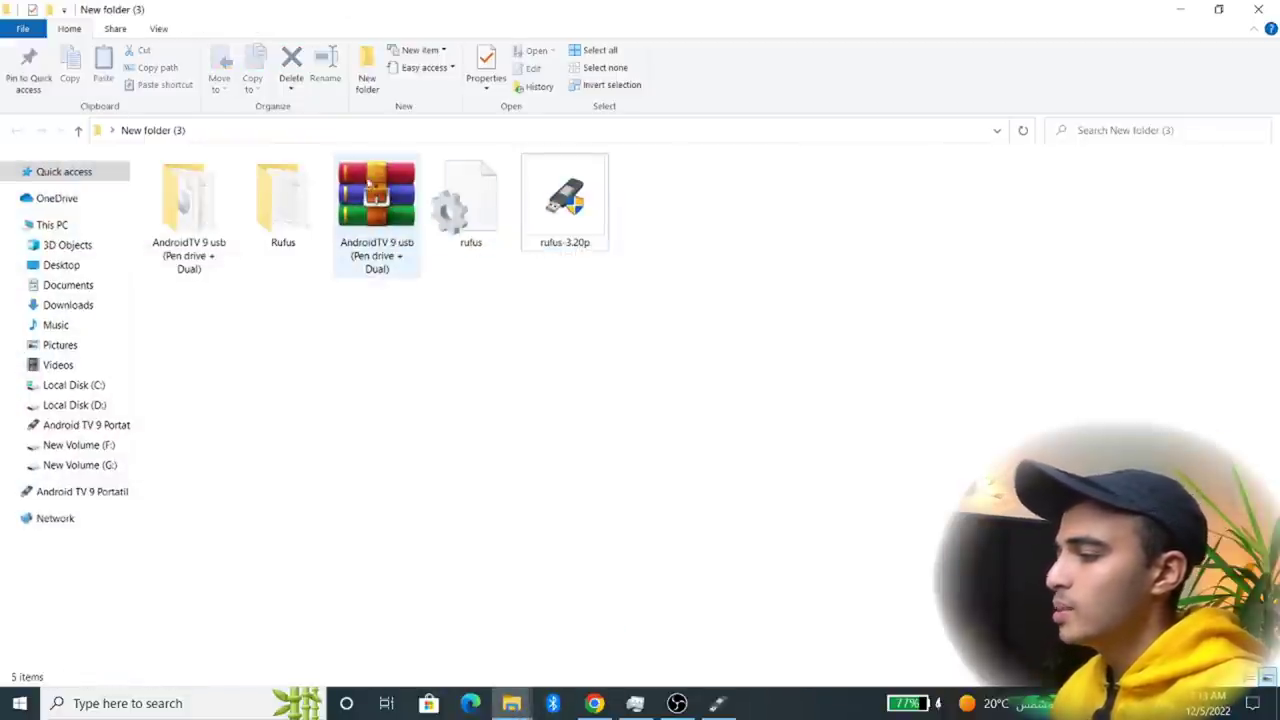
left_click_drag(369, 183, 371, 258)
left_click(739, 348)
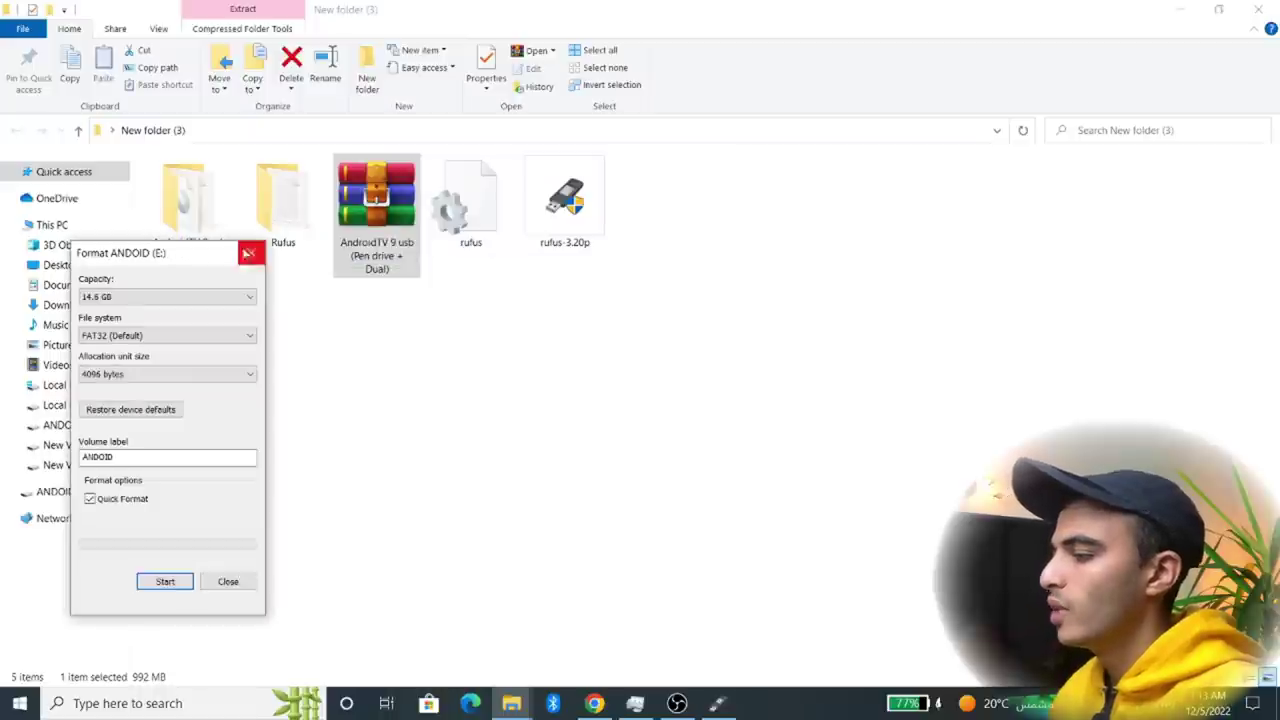
left_click(250, 252)
Step: Try to extract the AndroidTV 9 usb (Pen drive + Dual) archive into its own folder, declining to replace any existing files
right_click(399, 183)
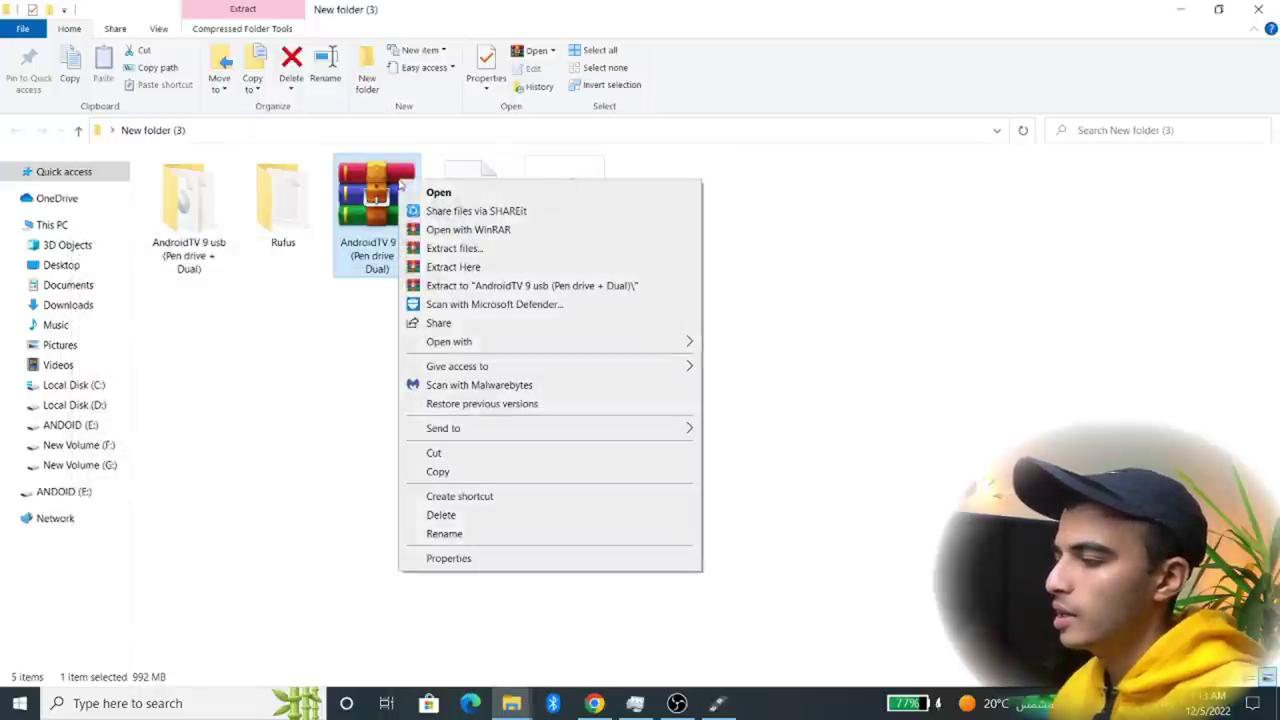
left_click(438, 248)
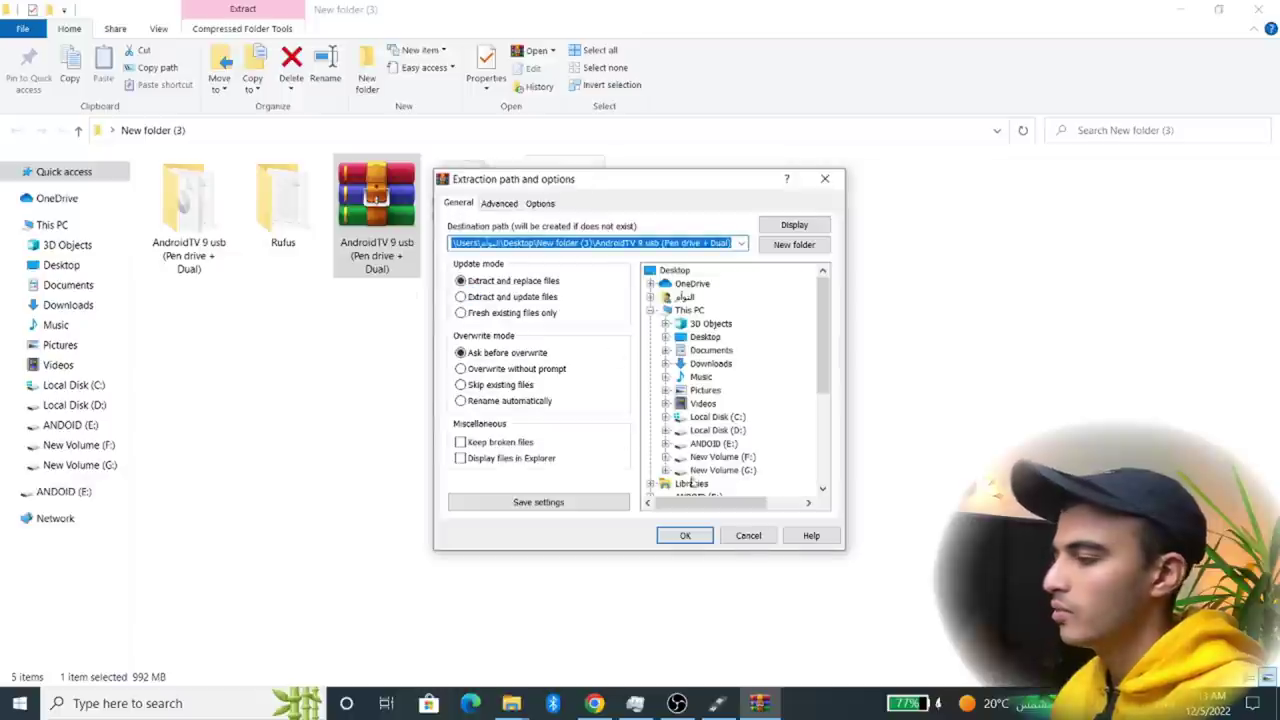
left_click(685, 535)
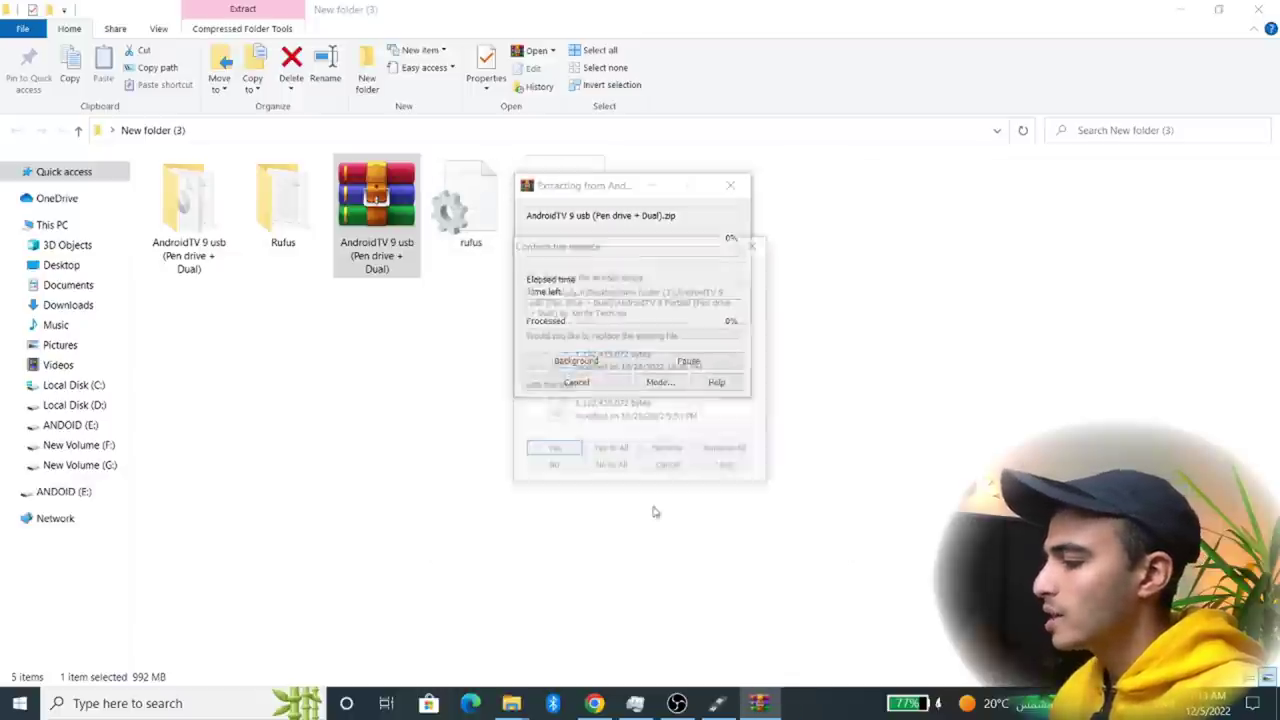
left_click(611, 468)
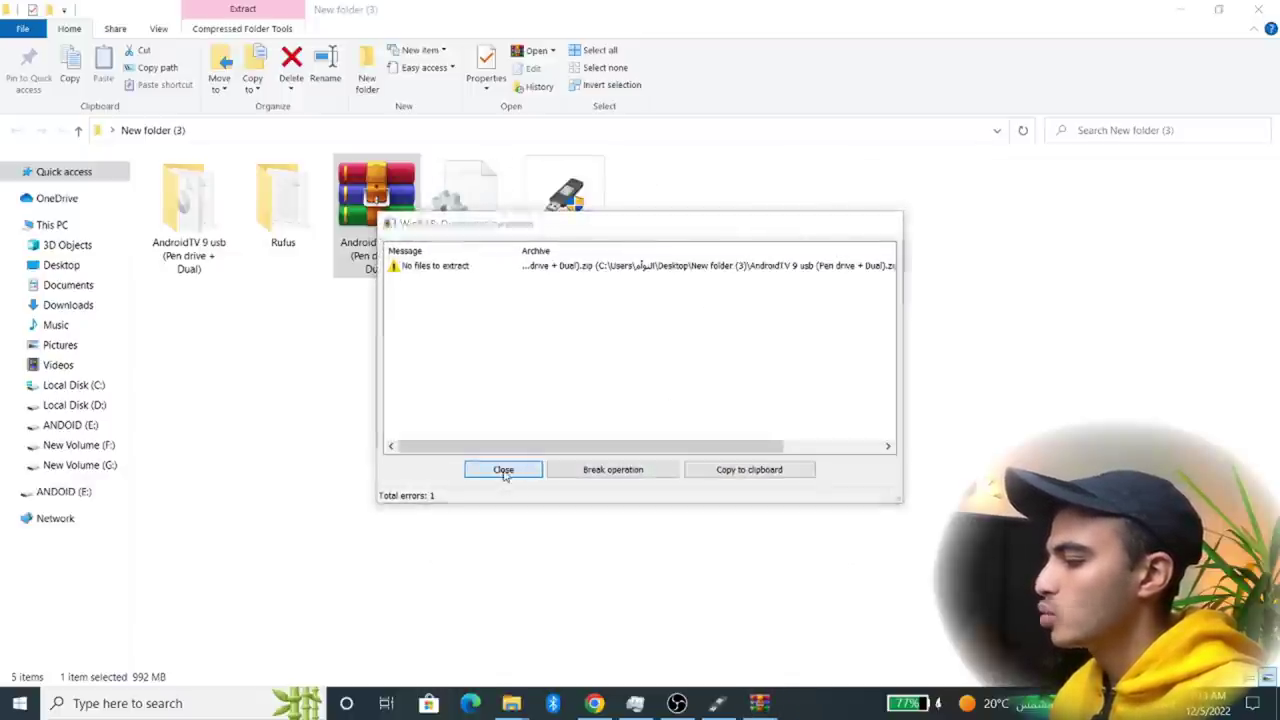
left_click(503, 469)
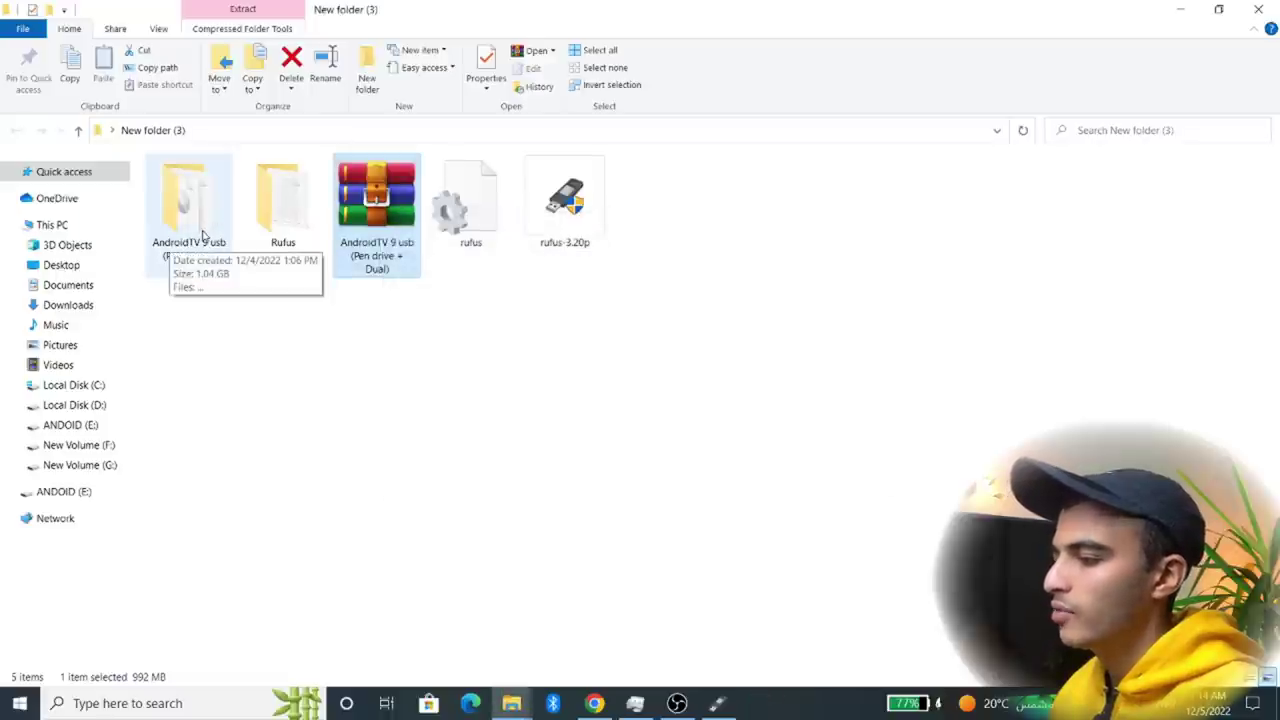
Step: In Rufus, load the AndroidTV 9 Portatil (Pen drive + Dual) by Xerife Tech image for booting and choose the GPT partition scheme
left_click(572, 306)
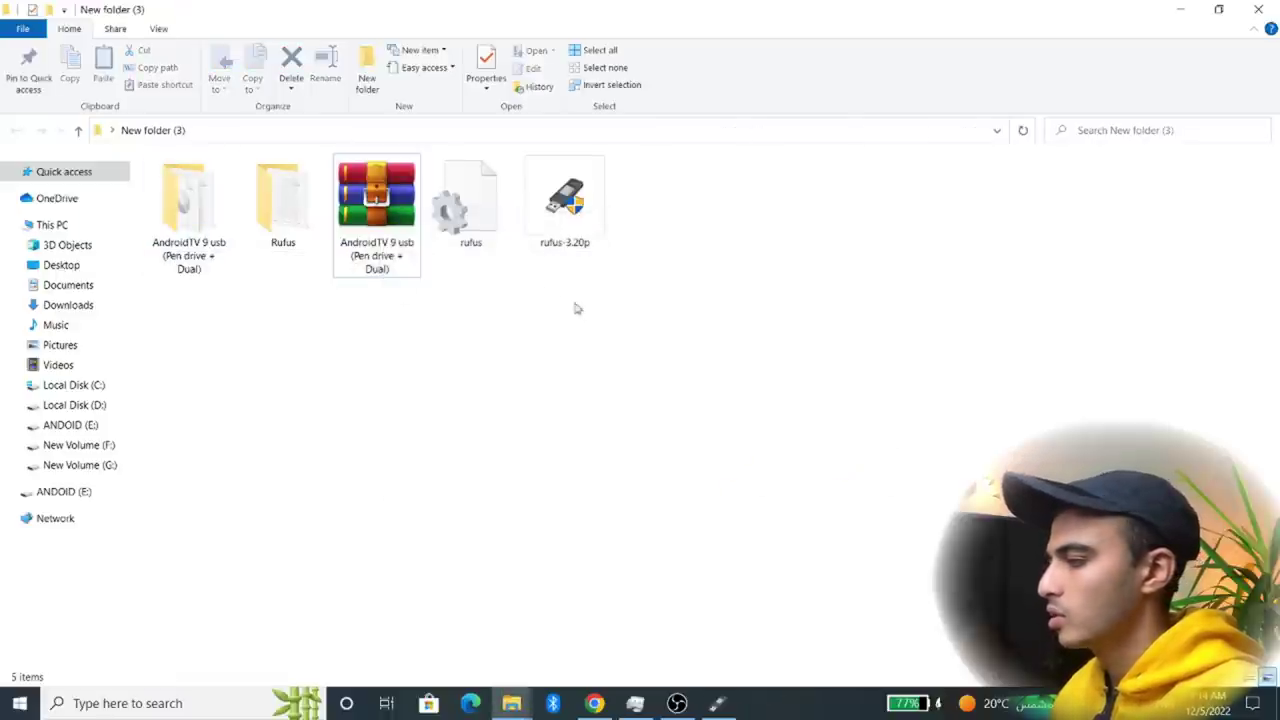
left_click(715, 704)
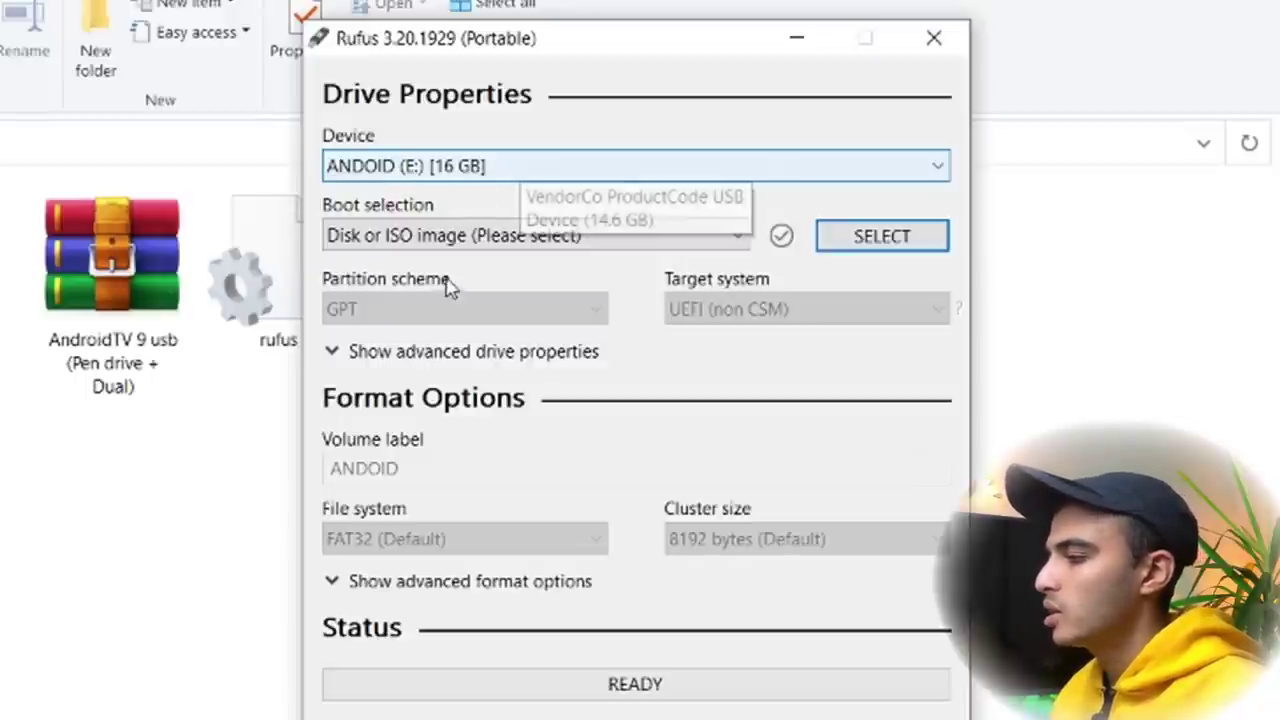
left_click(880, 236)
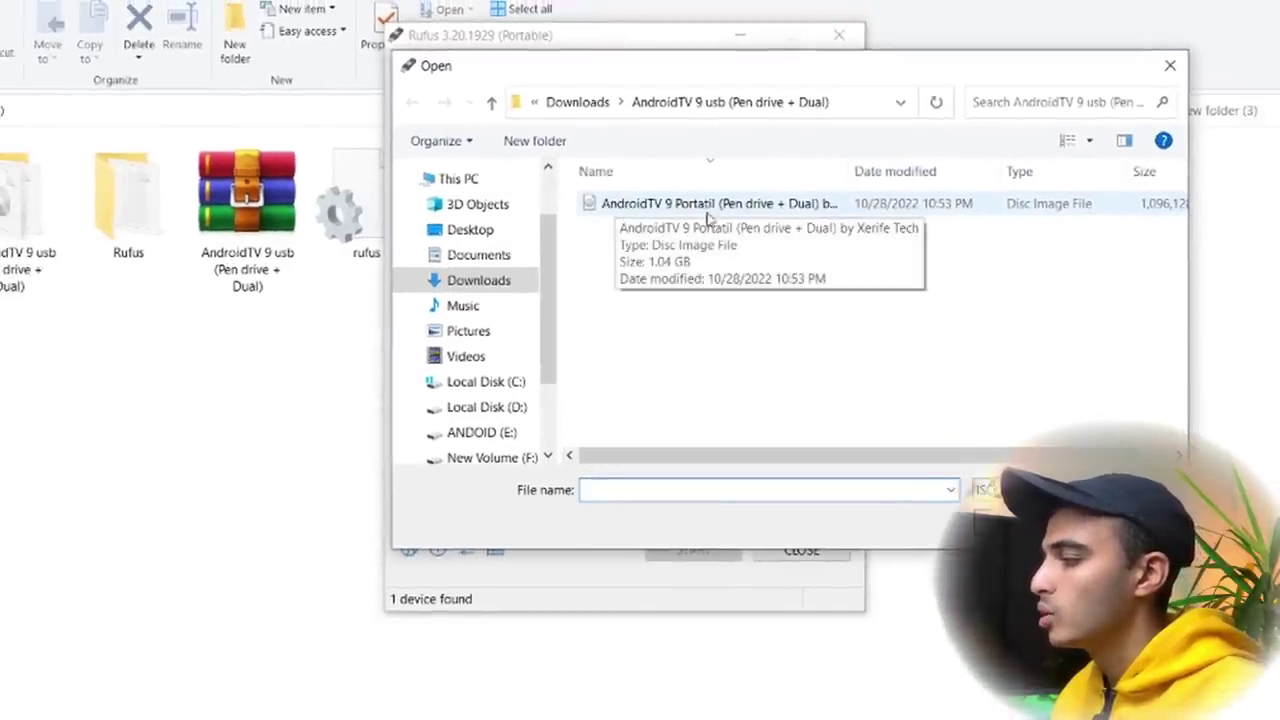
left_click(674, 209)
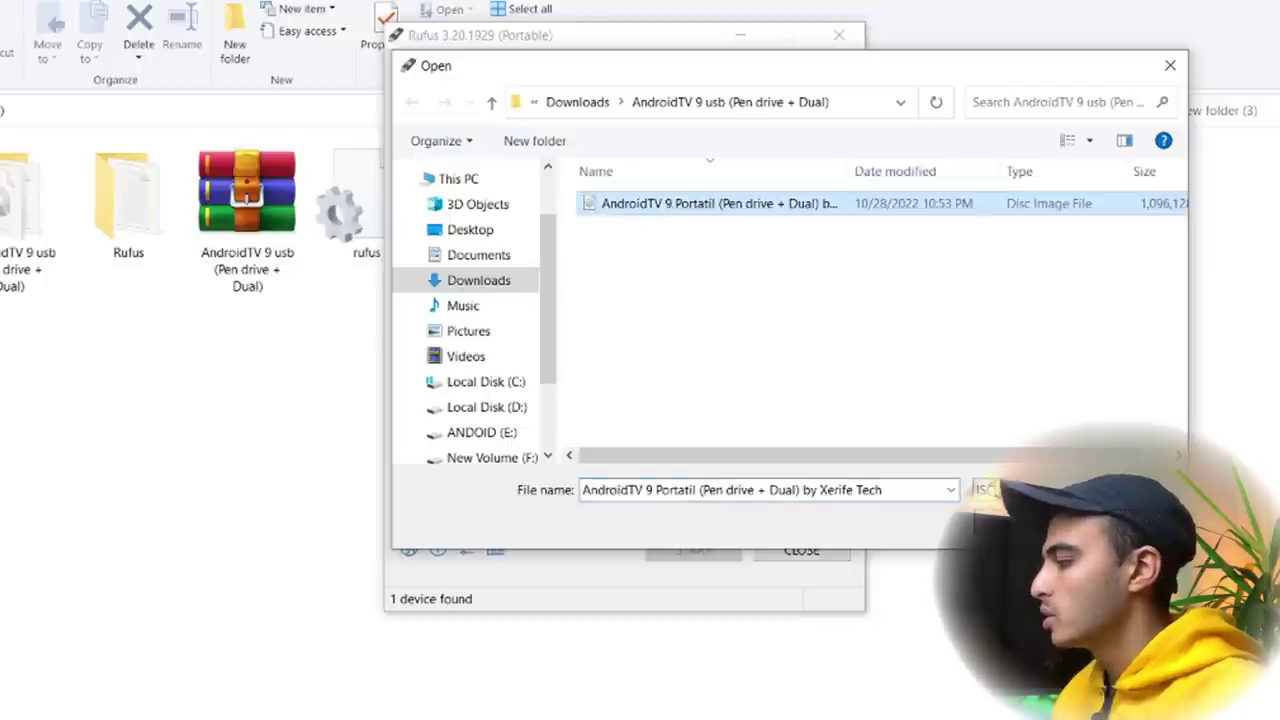
left_click(1025, 525)
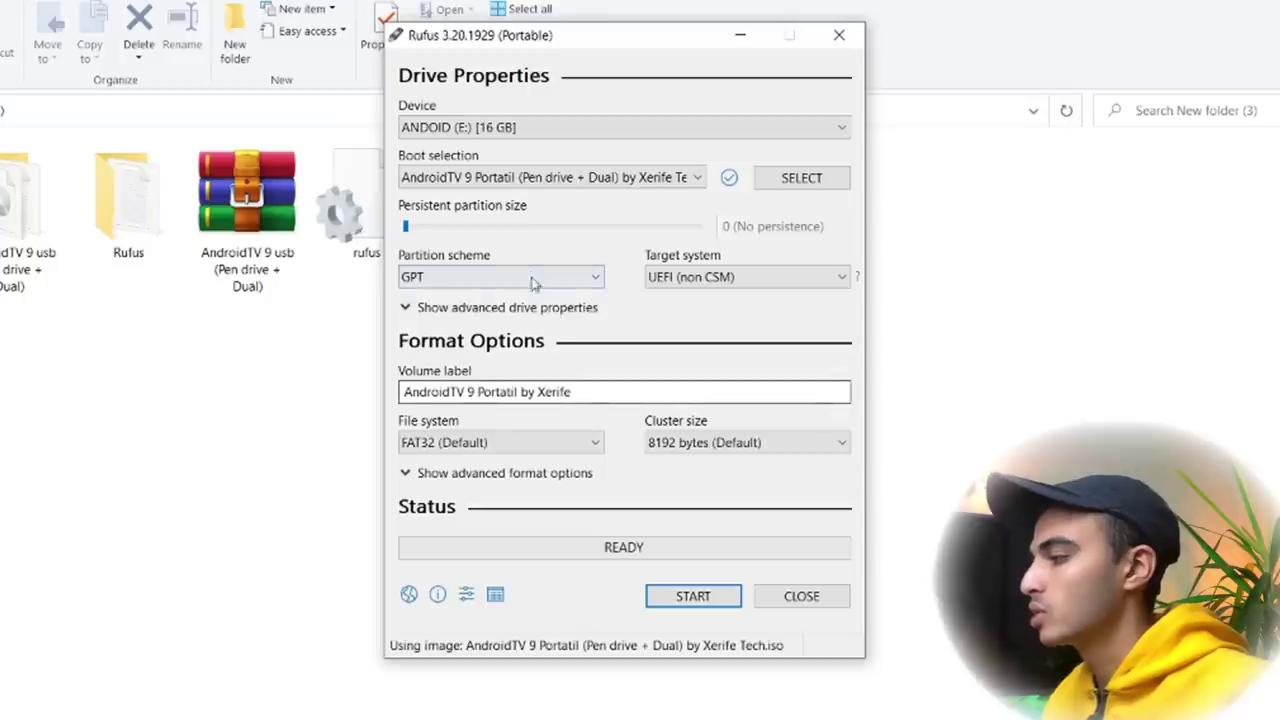
left_click(531, 278)
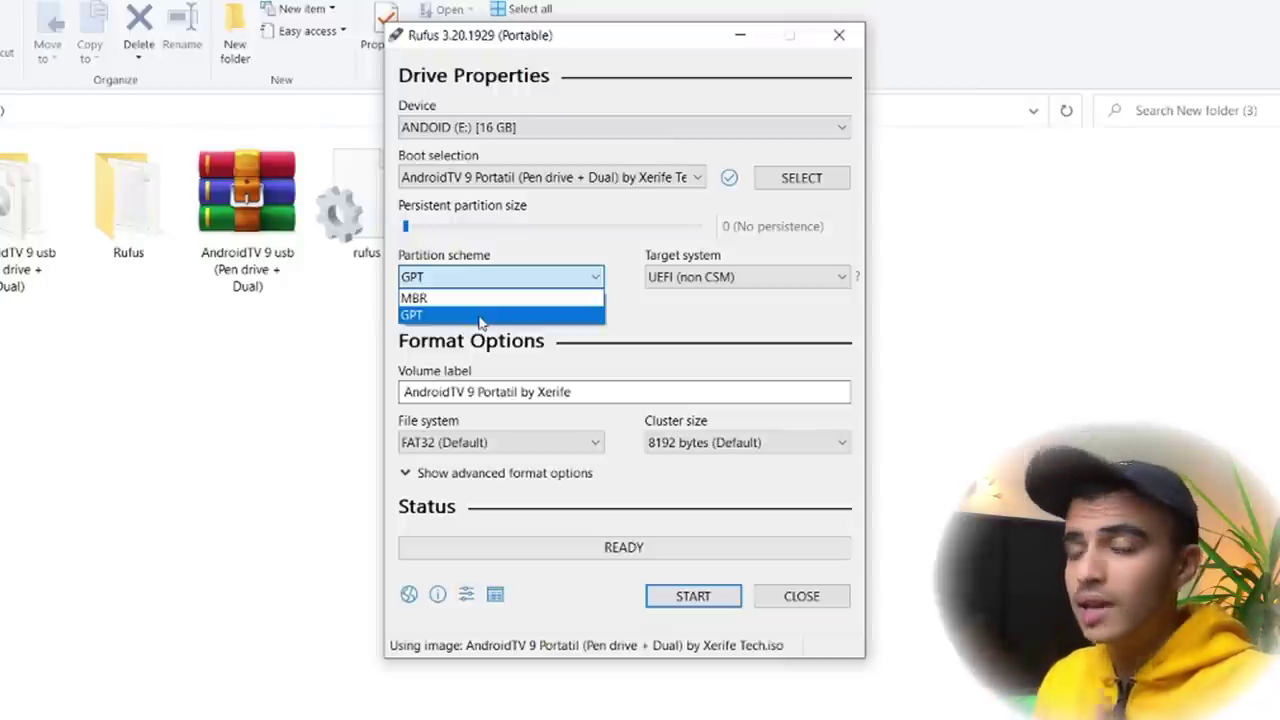
left_click(480, 315)
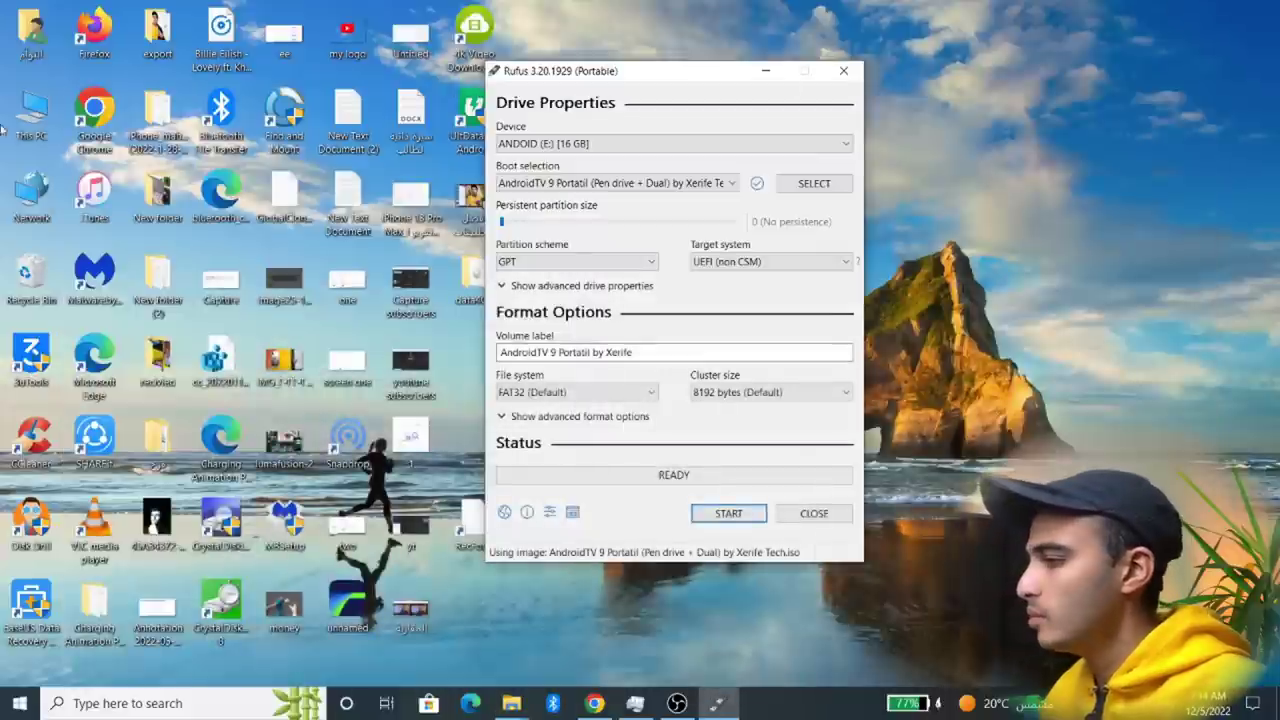
Step: Examine the partition style of Disk 1 in its Disk Management volume properties, then minimize Computer Management
right_click(22, 116)
left_click(110, 166)
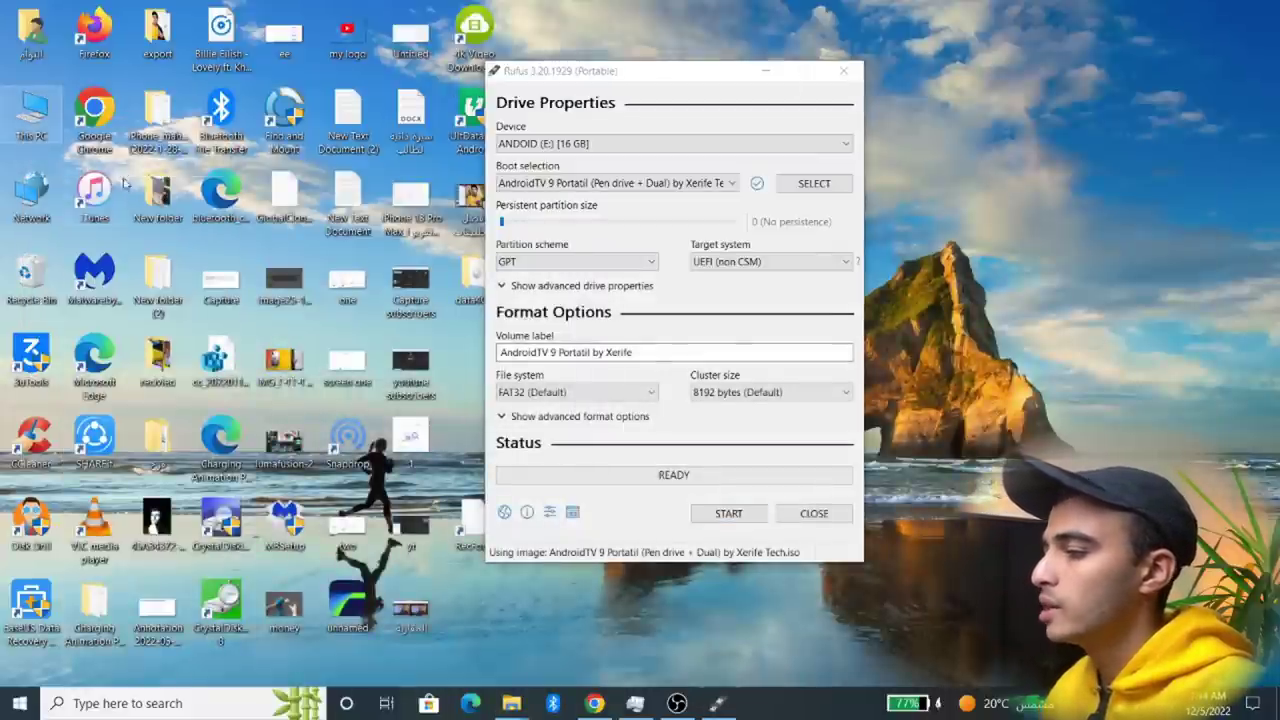
left_click(95, 229)
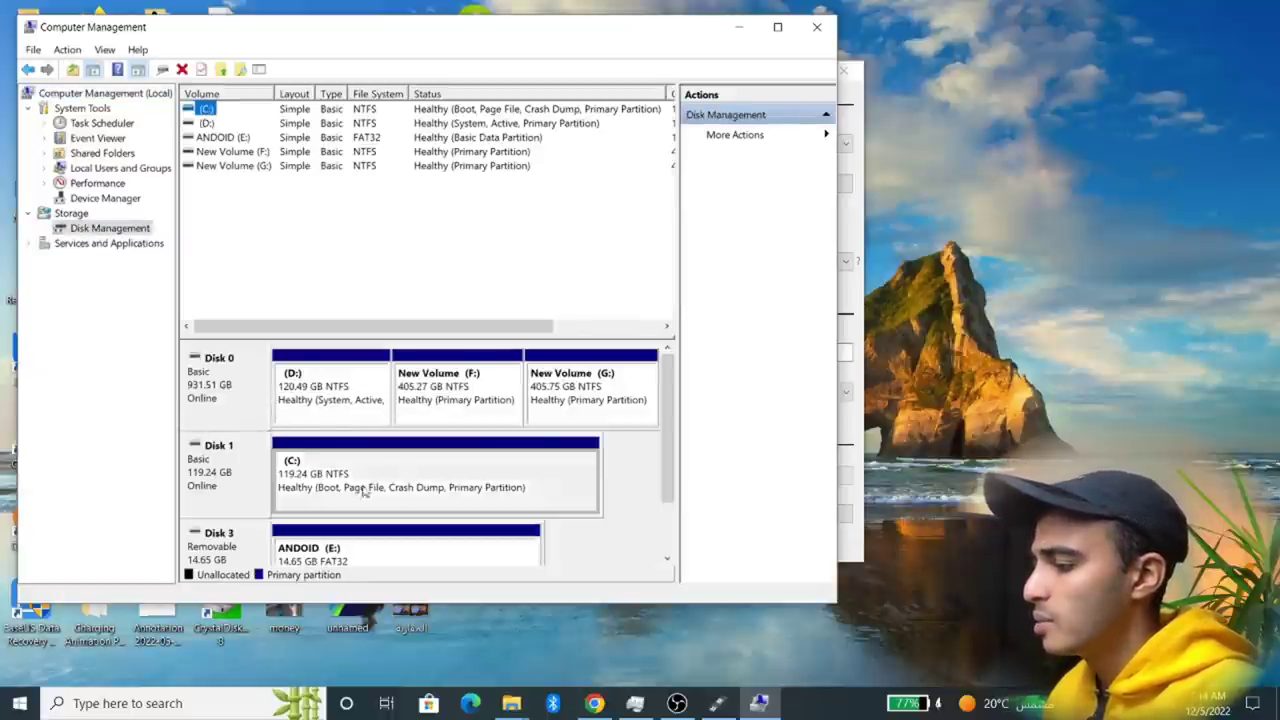
right_click(229, 474)
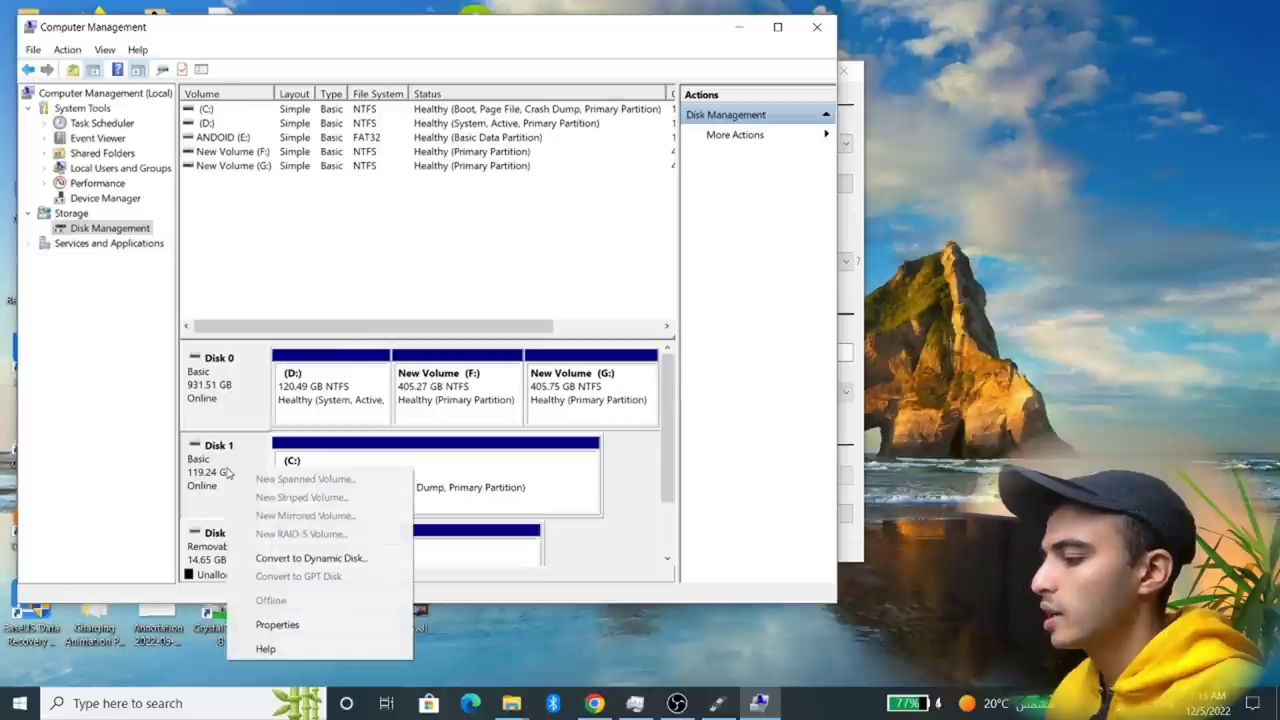
left_click(298, 626)
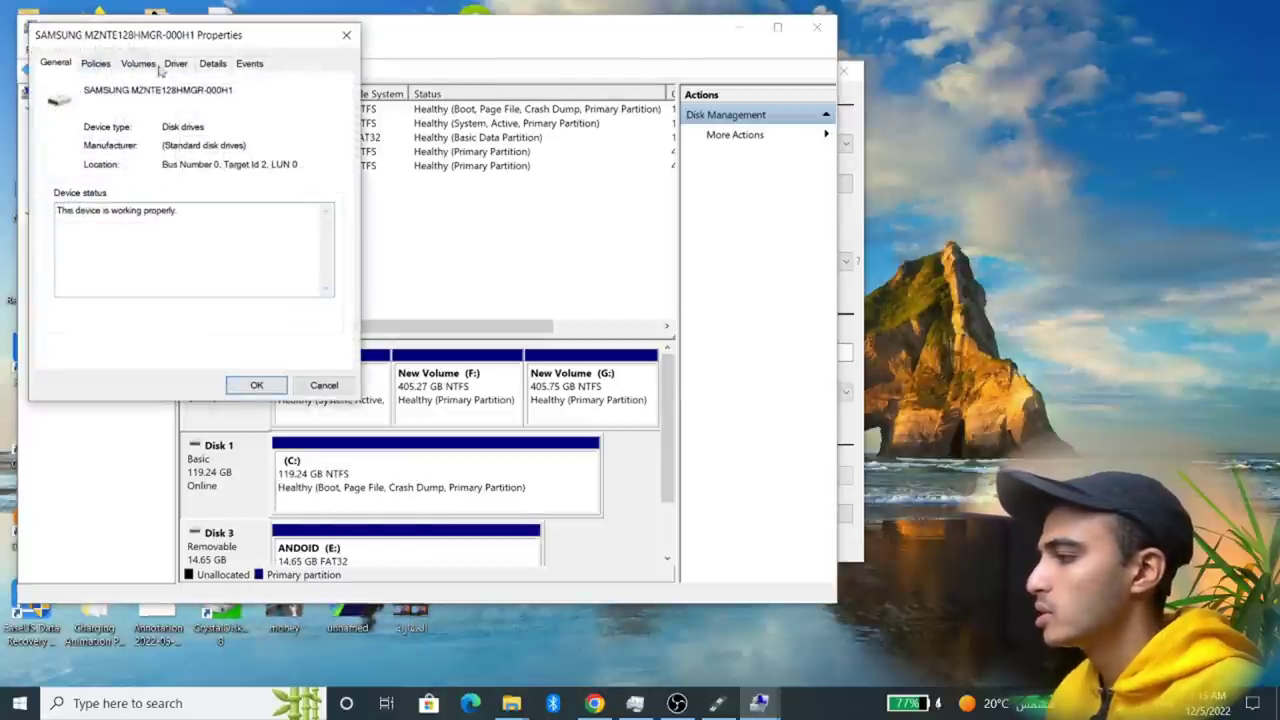
left_click(133, 63)
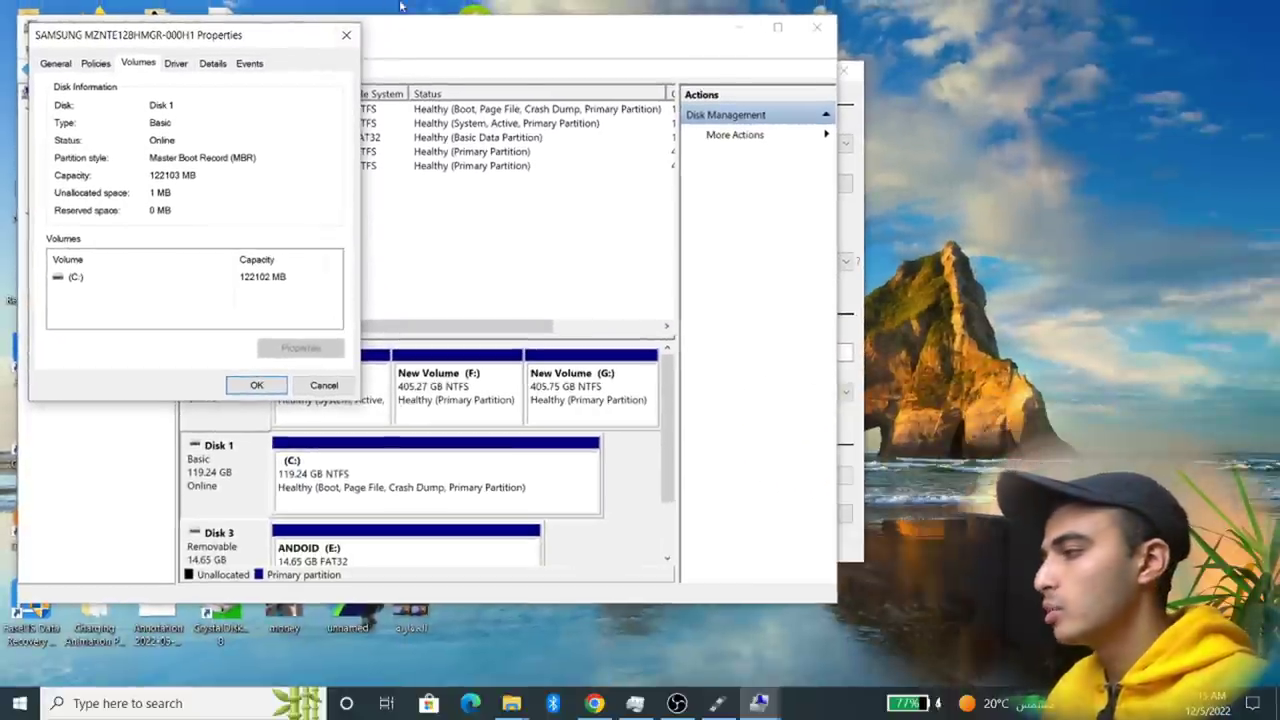
left_click(346, 35)
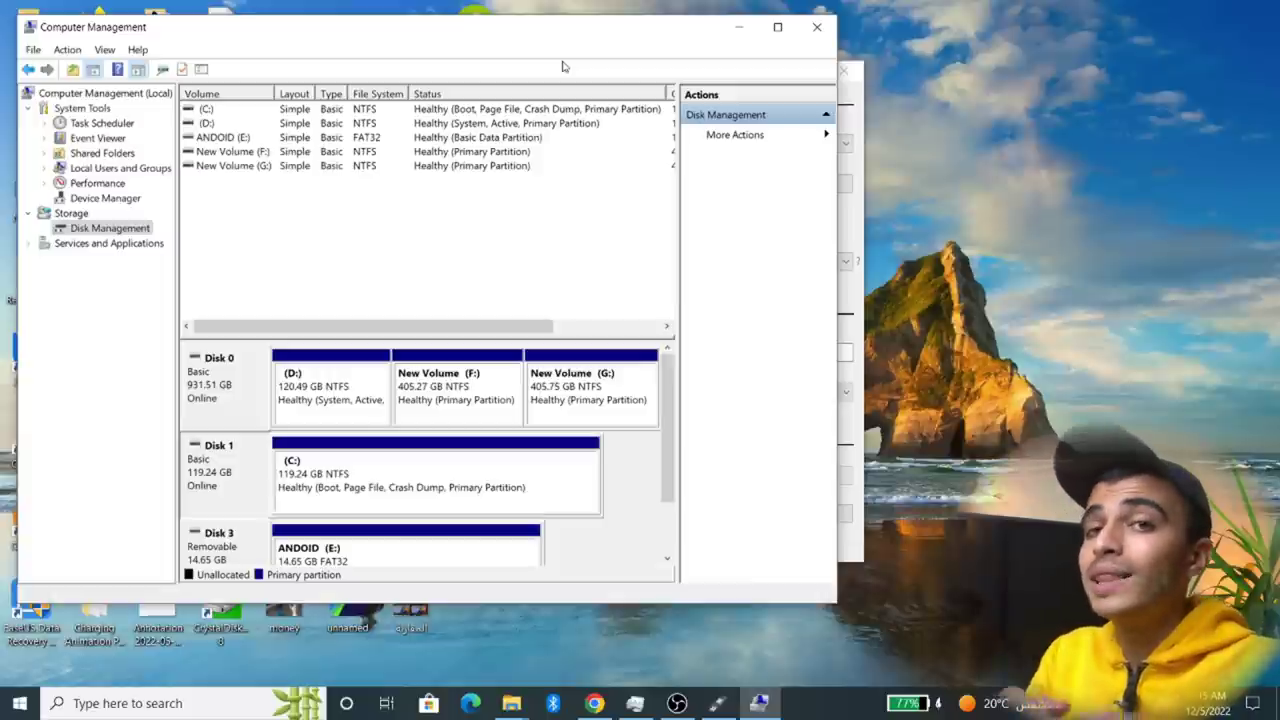
left_click(738, 26)
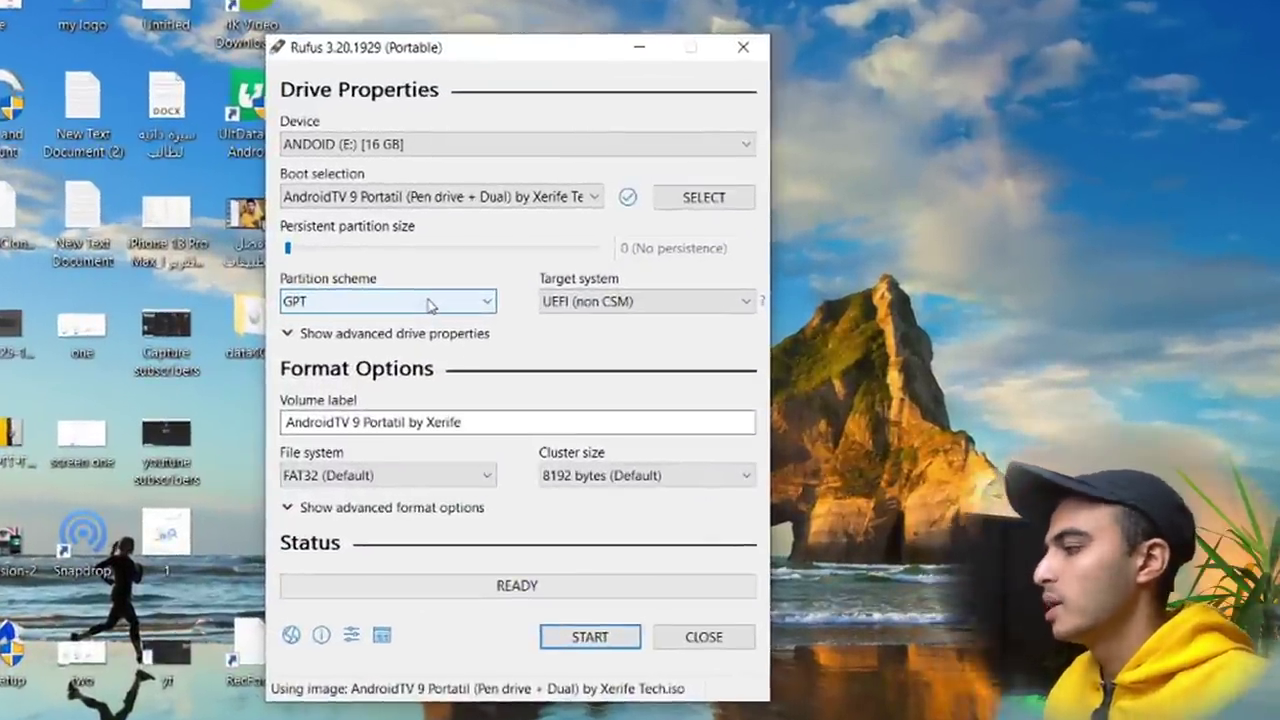
Step: Review the available partition scheme choices in Rufus and keep GPT selected
left_click(430, 303)
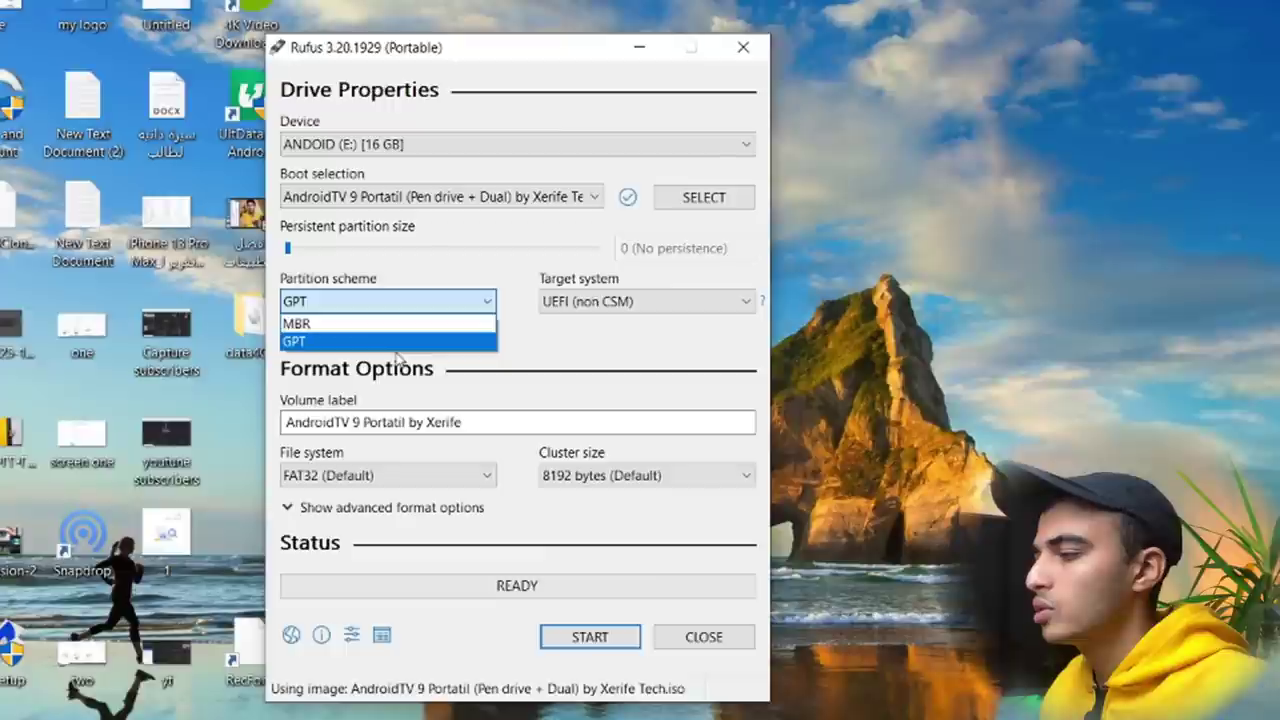
left_click(400, 359)
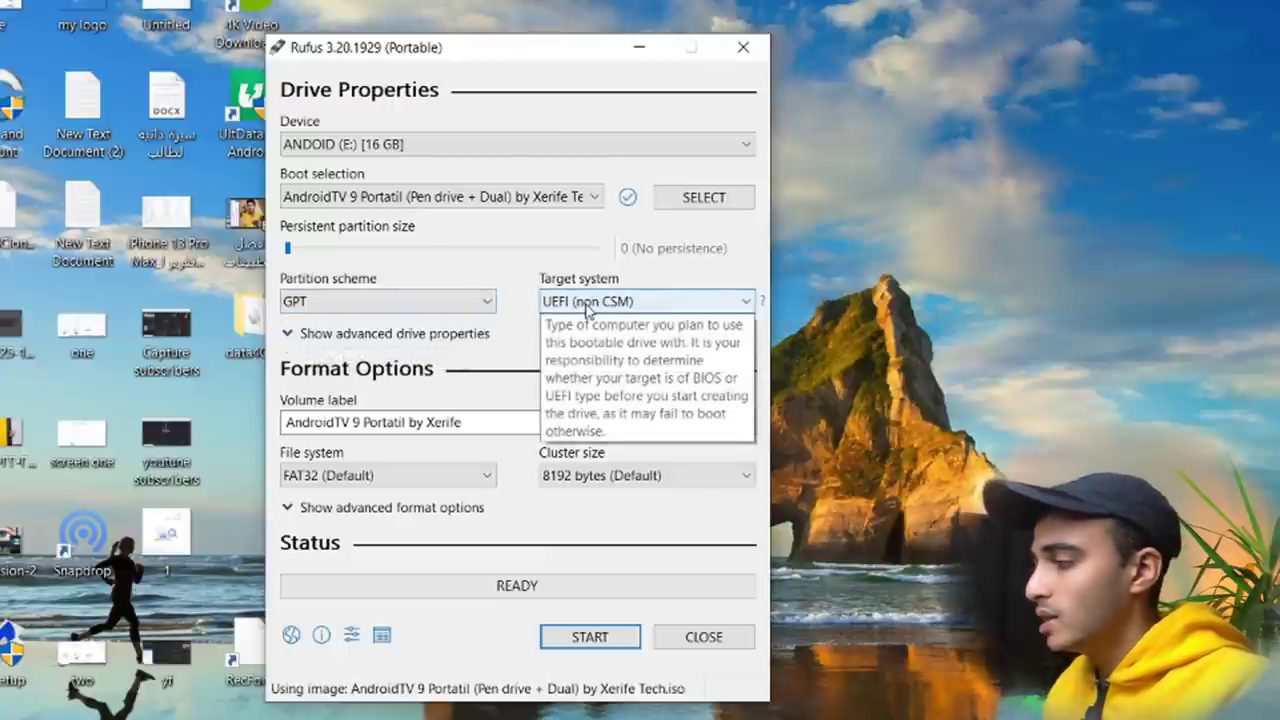
left_click(368, 311)
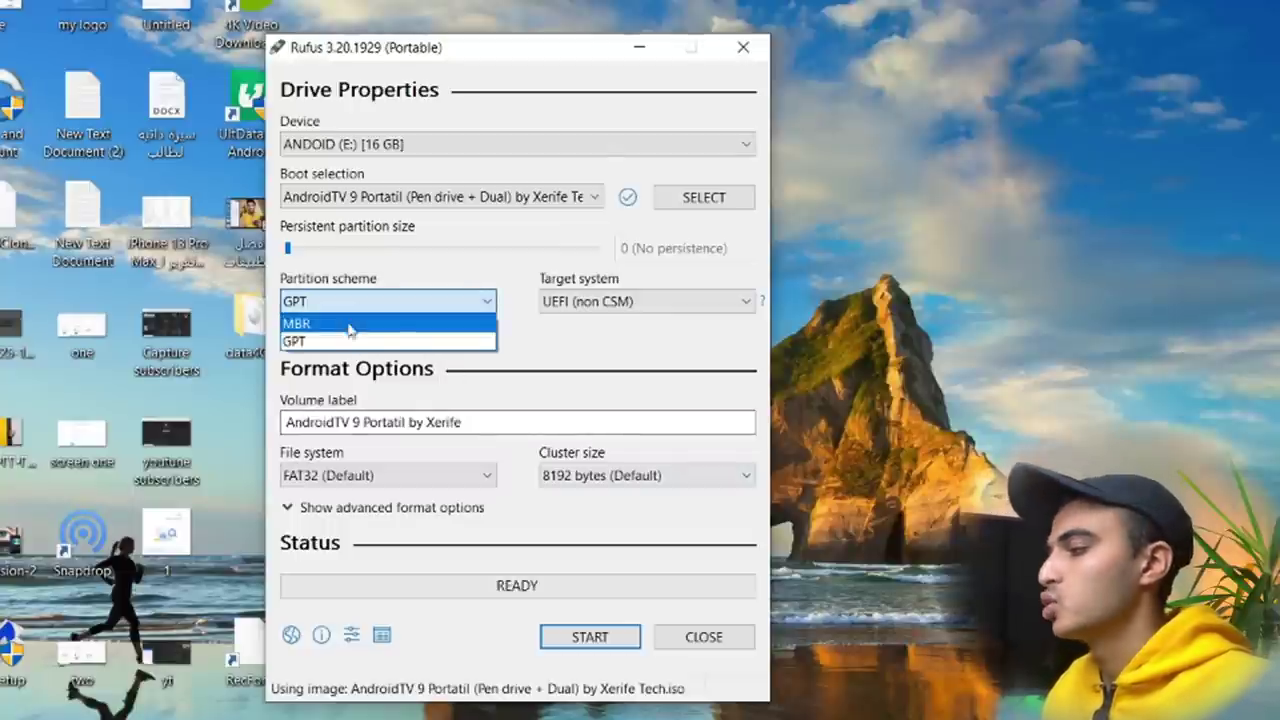
left_click(345, 342)
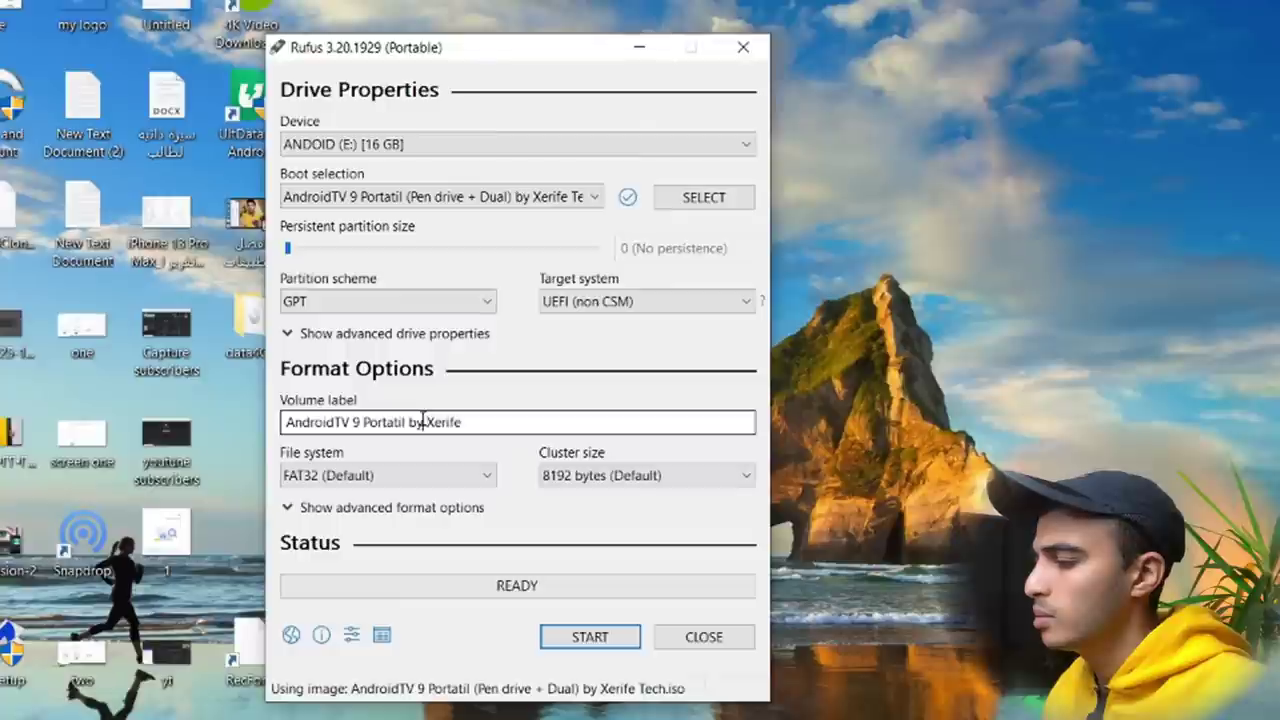
Step: Start writing the USB drive with the volume label android 9 and a 4096-byte cluster size, accepting that all its data is erased
left_click_drag(515, 420, 93, 441)
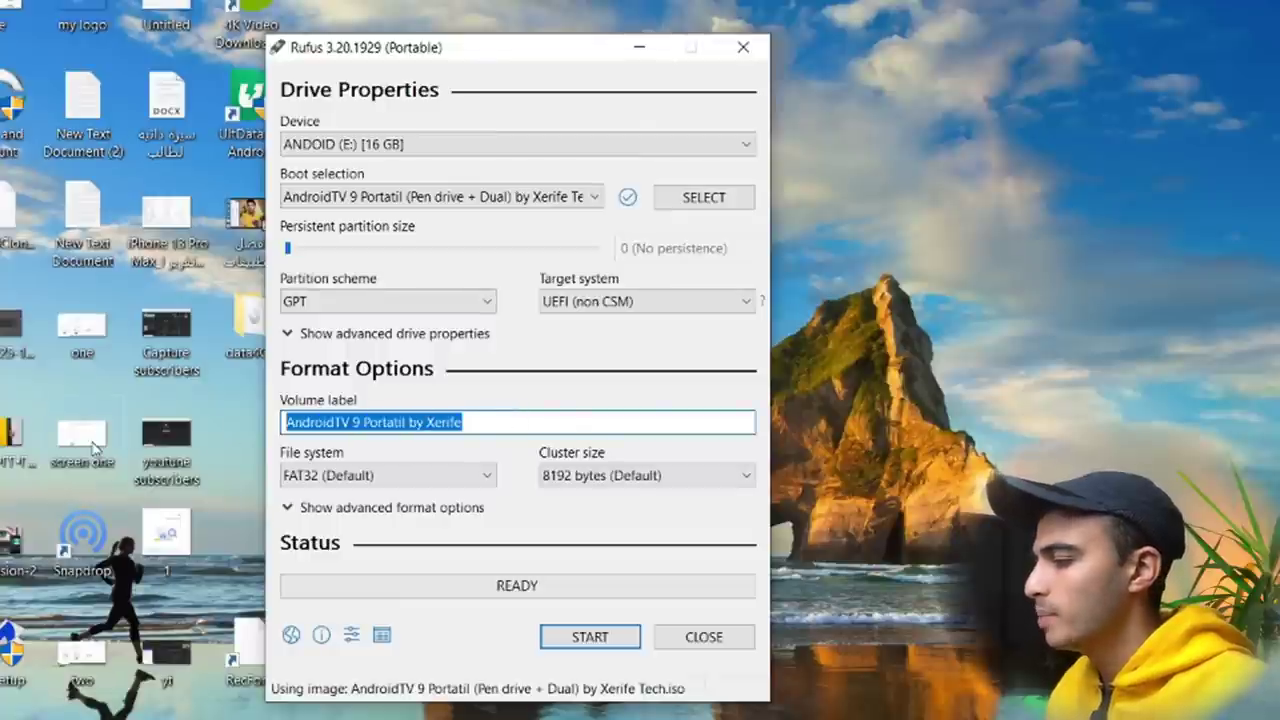
type("android 9")
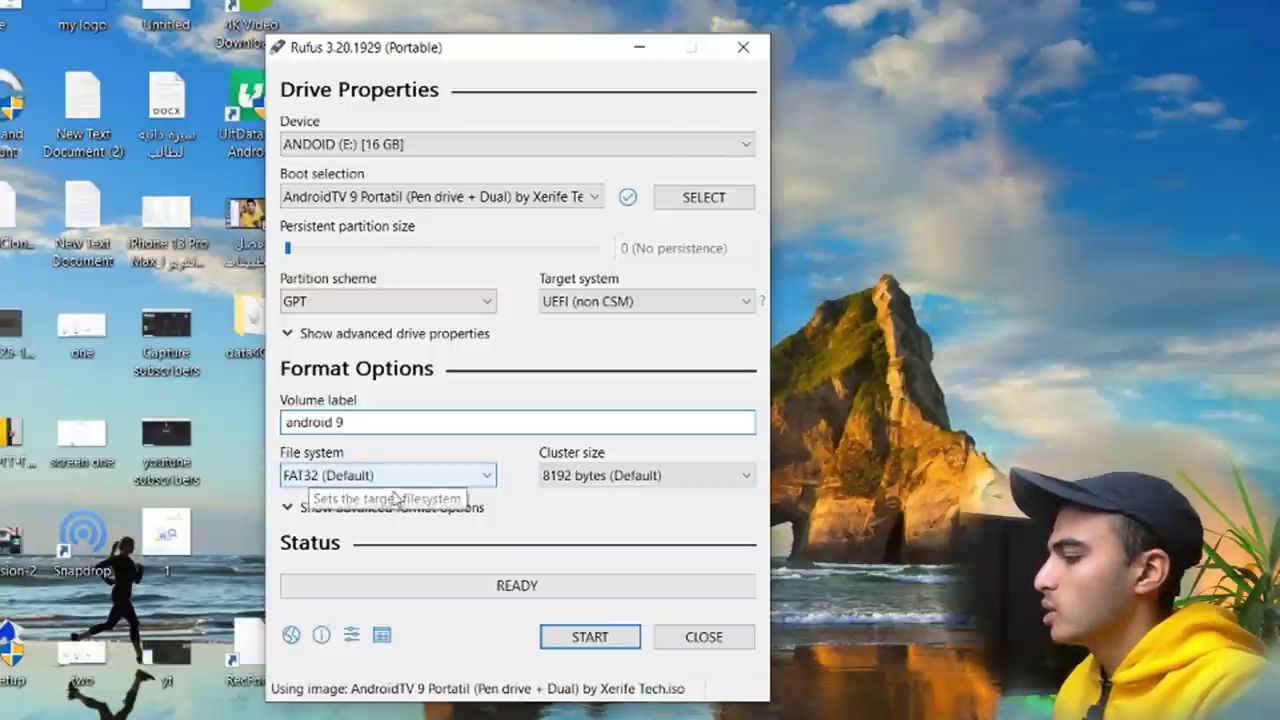
left_click(586, 476)
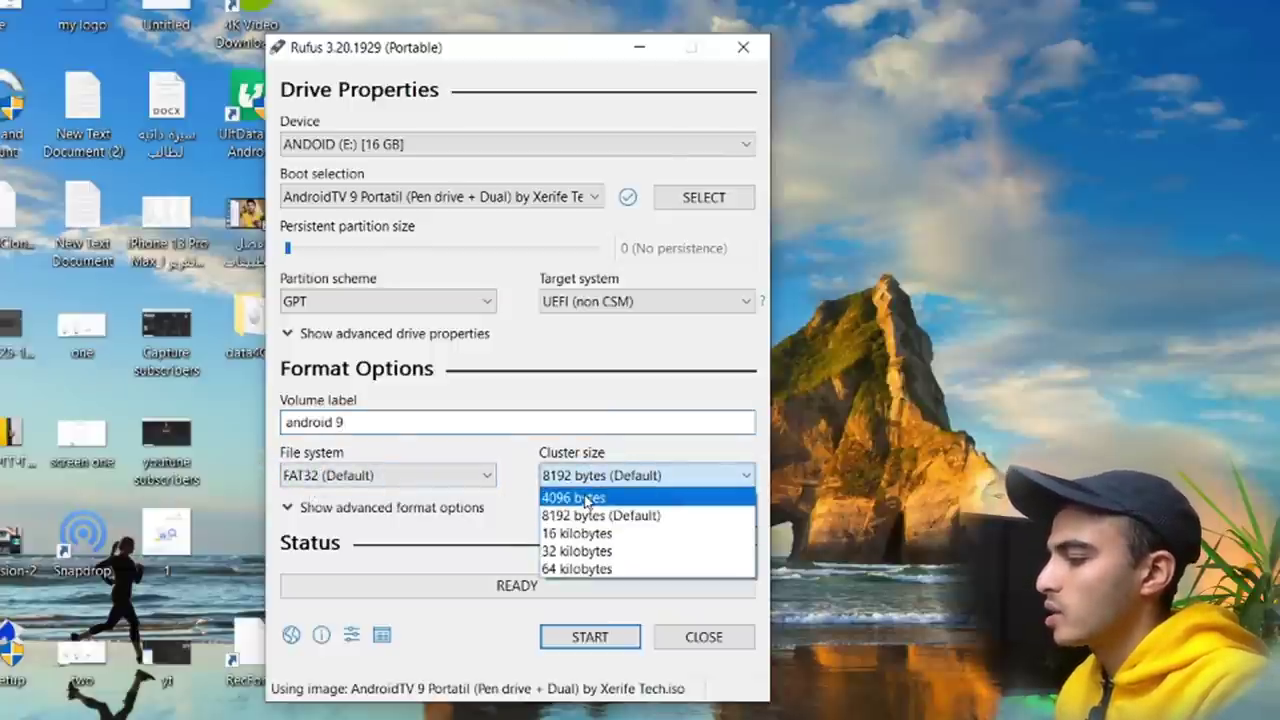
left_click(588, 494)
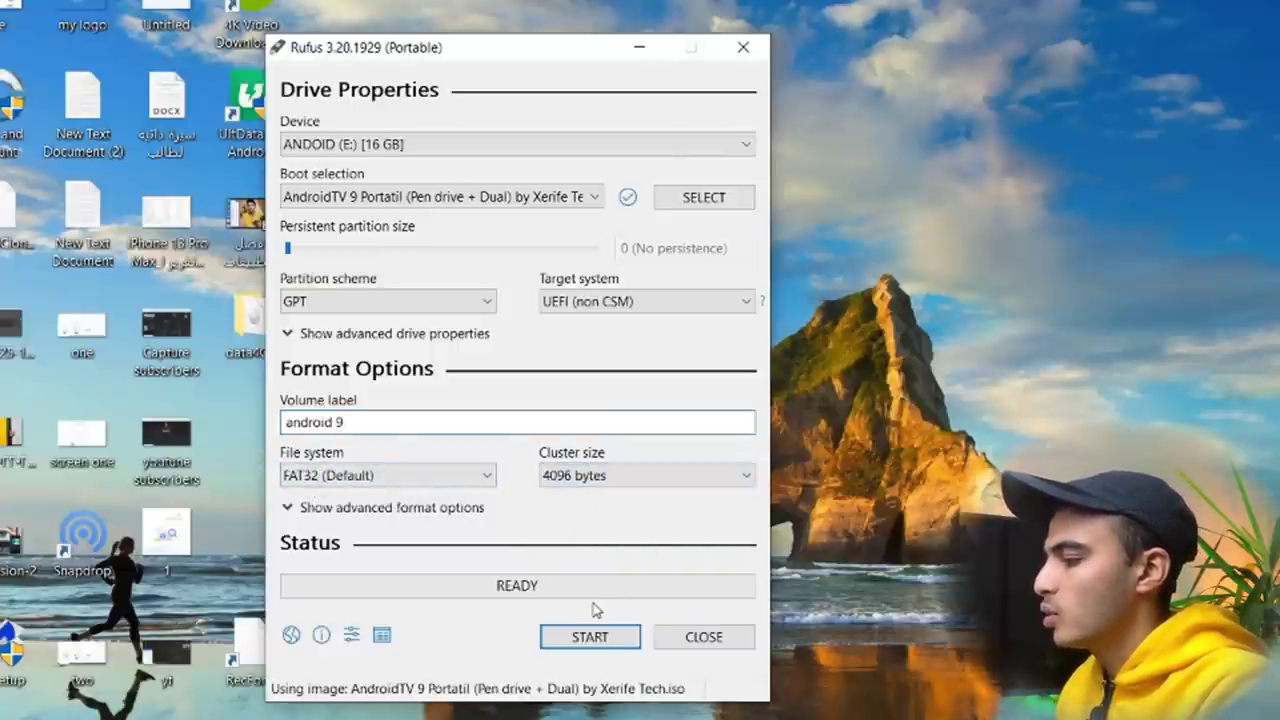
left_click(587, 634)
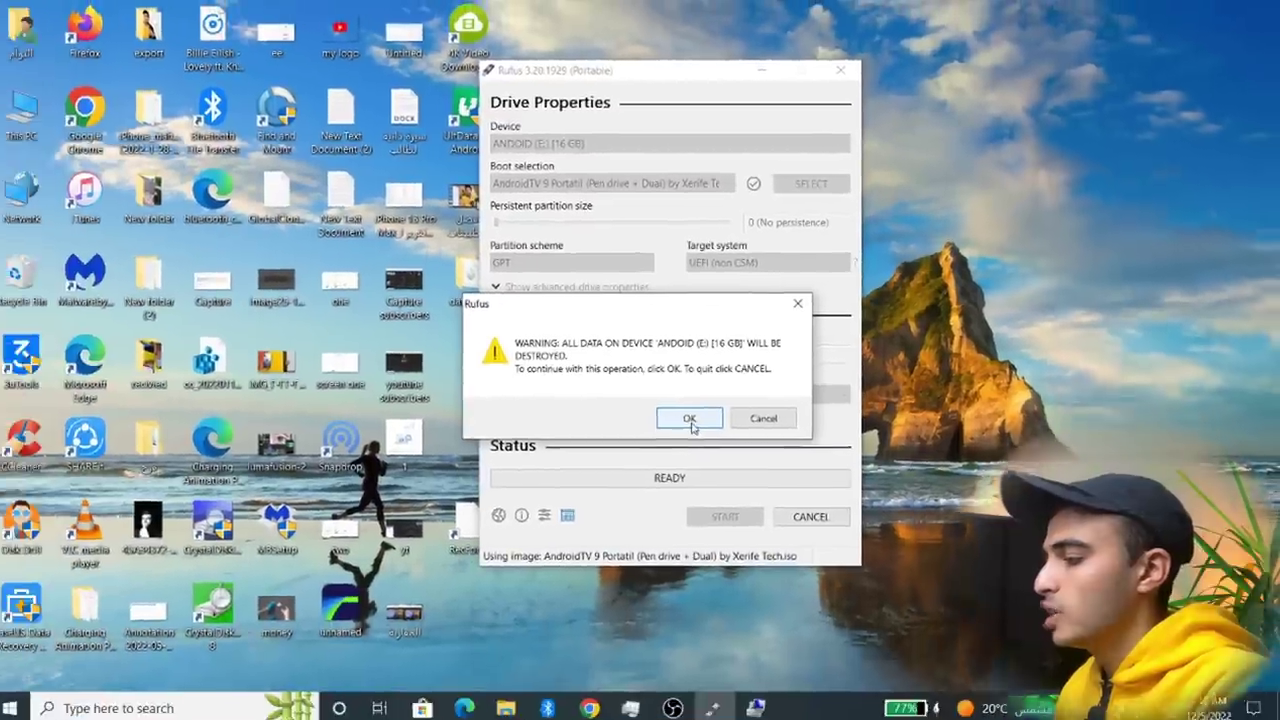
left_click(689, 420)
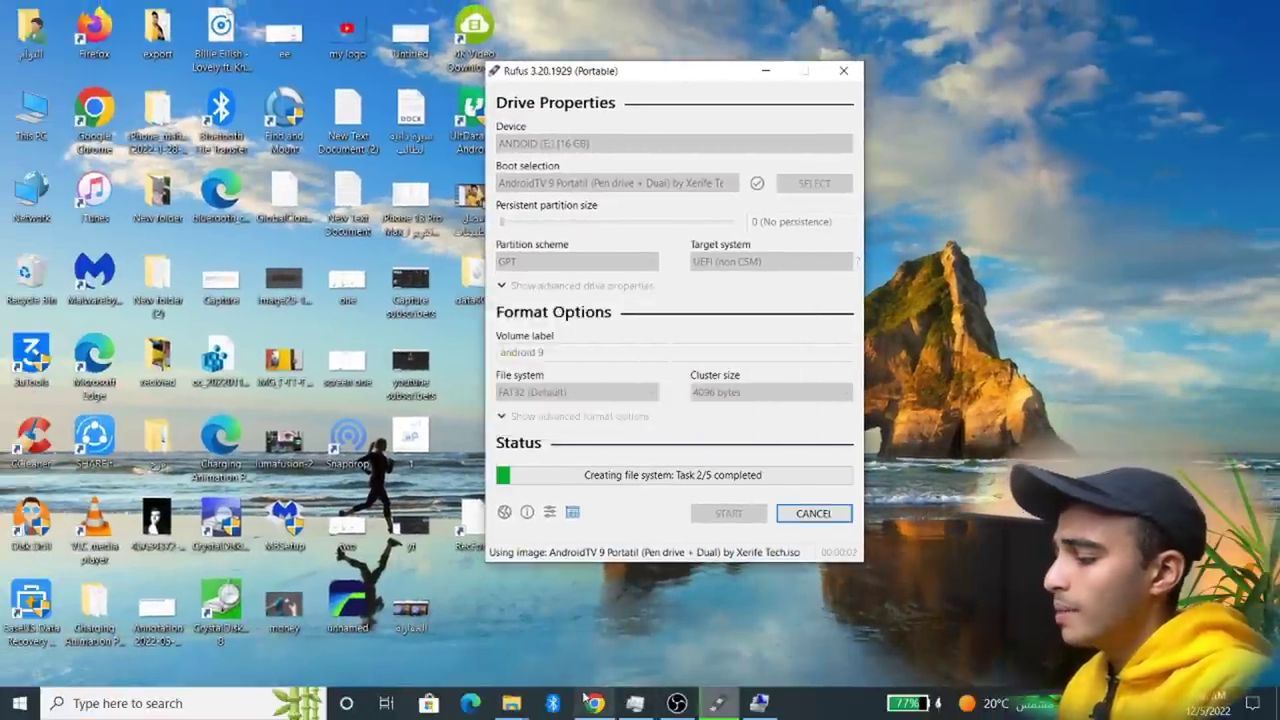
Step: Switch to the Google page in Chrome and search for "lenovo boot menu key"
mouse_move(584, 695)
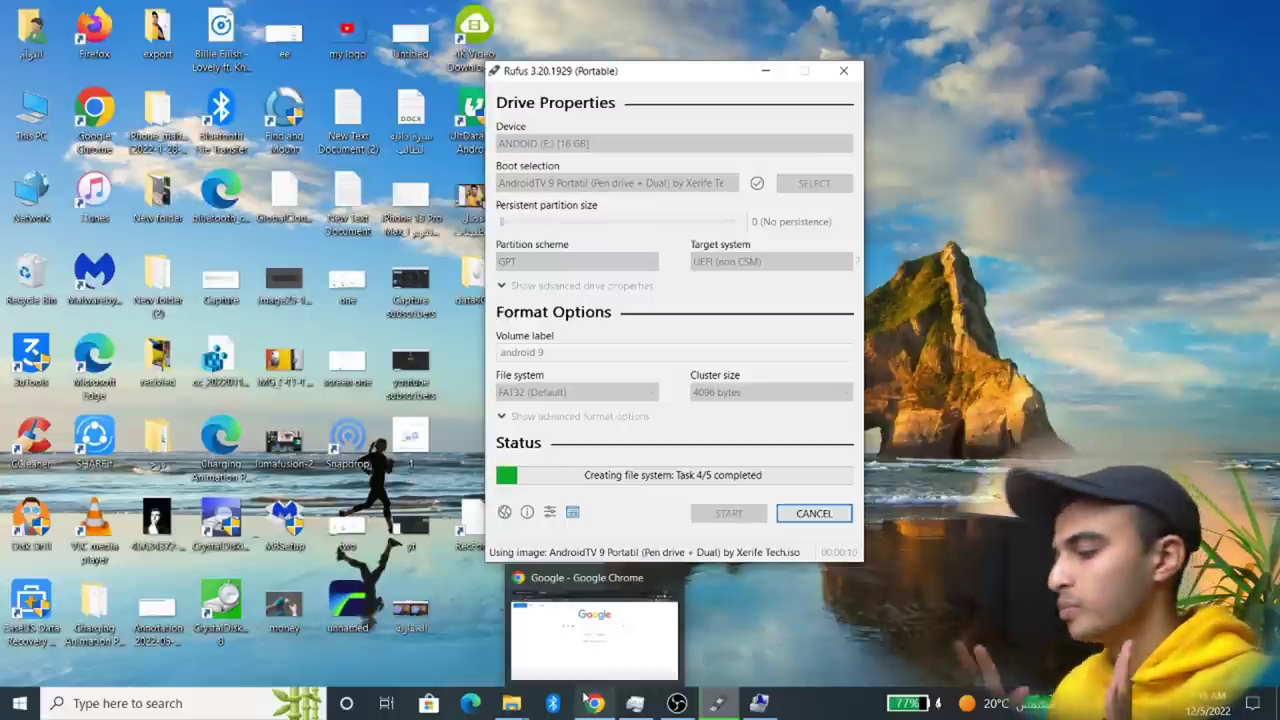
left_click(546, 617)
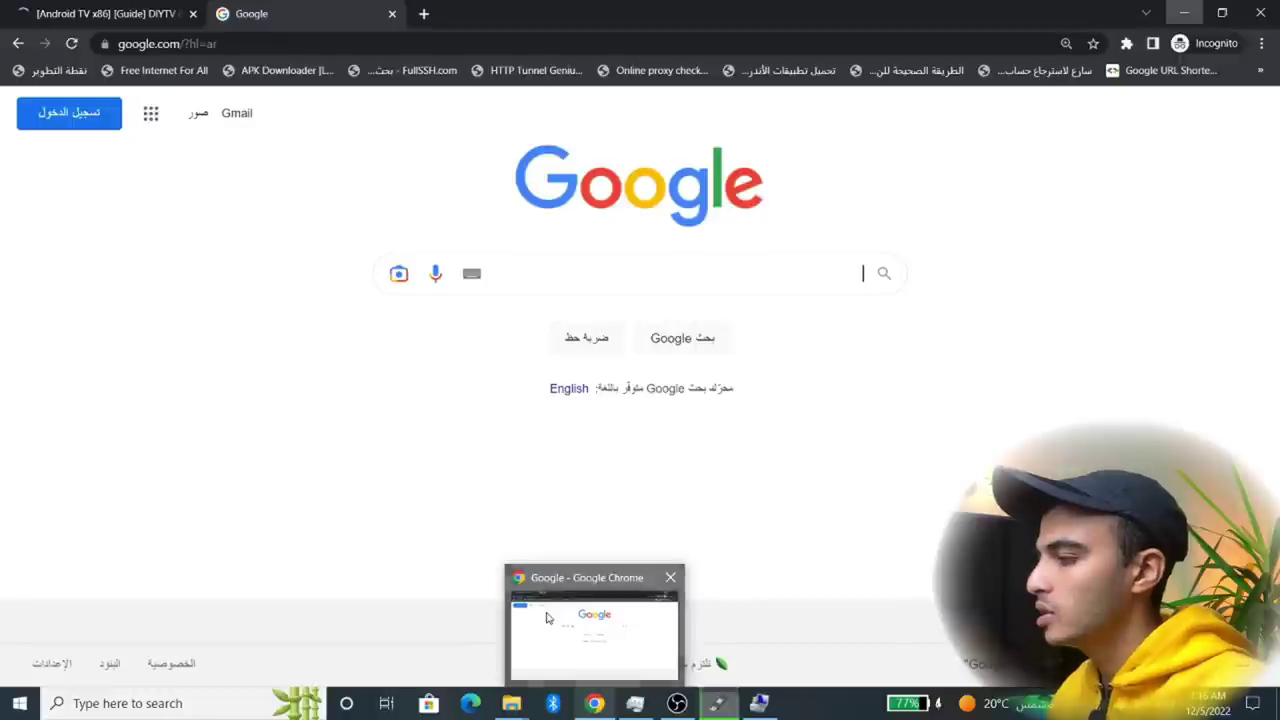
left_click(692, 273)
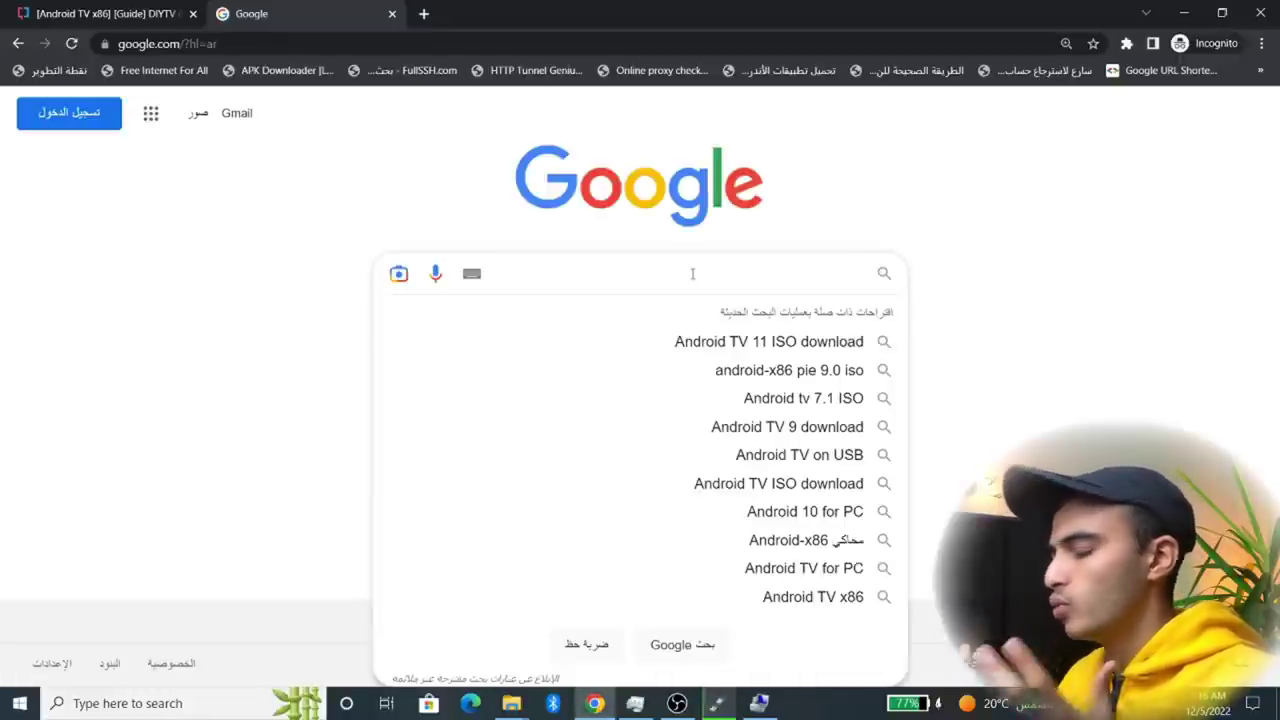
type("lenovo")
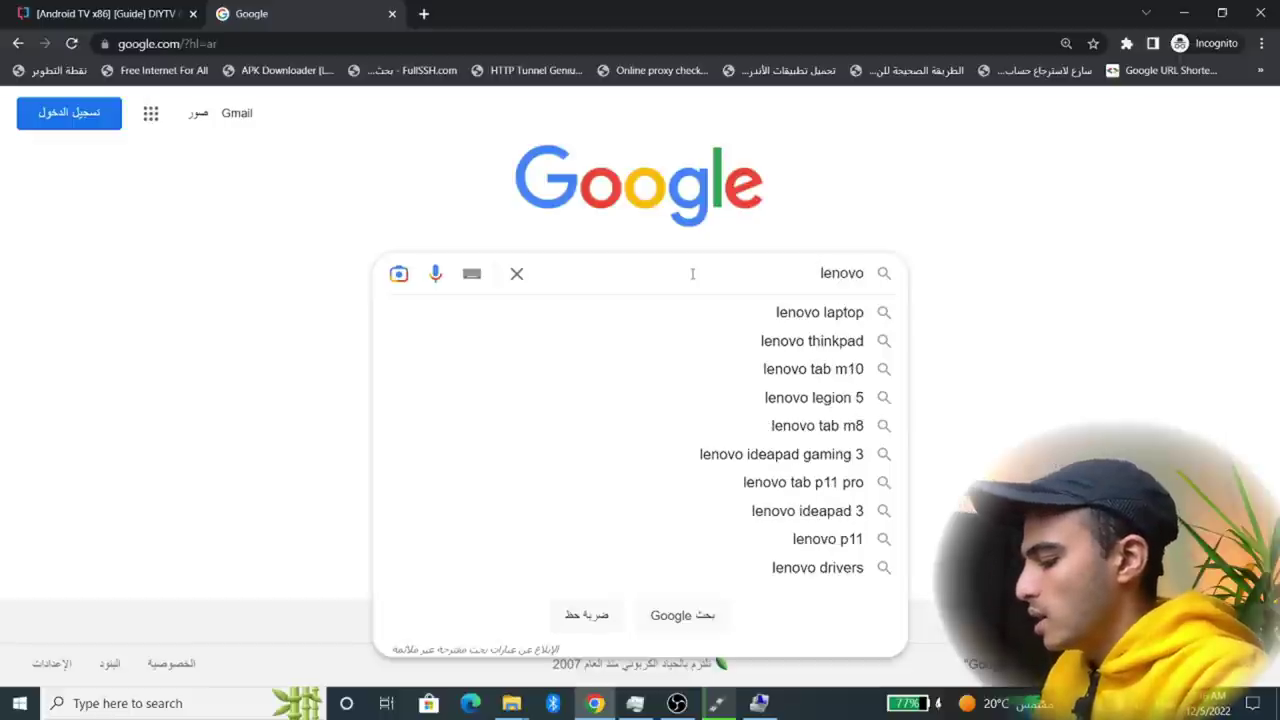
type(" boot m")
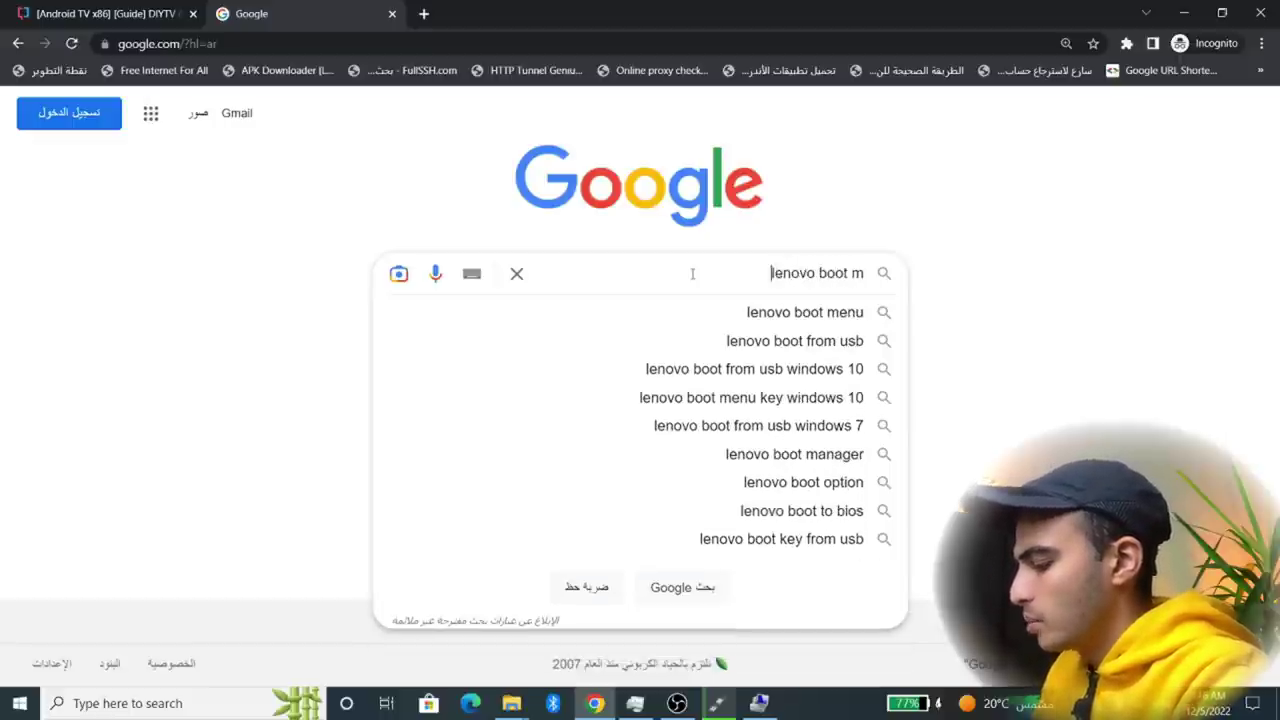
type("enu k")
type("ey")
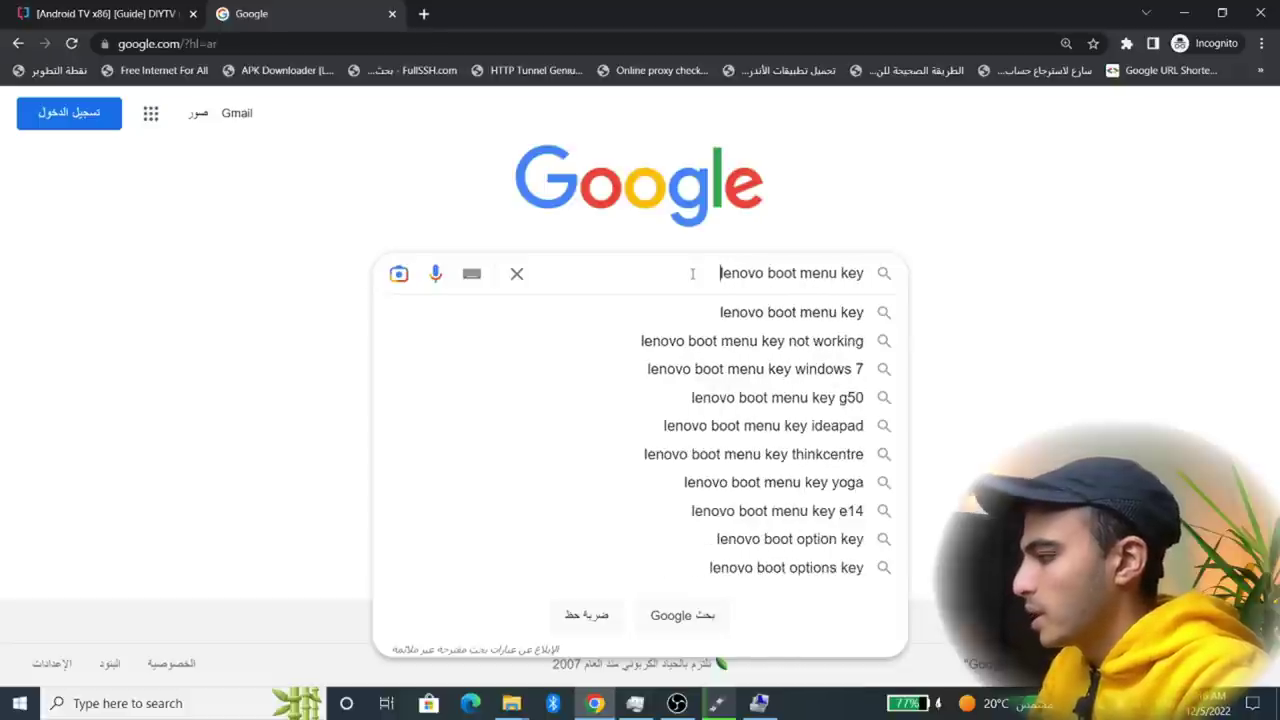
key("Return")
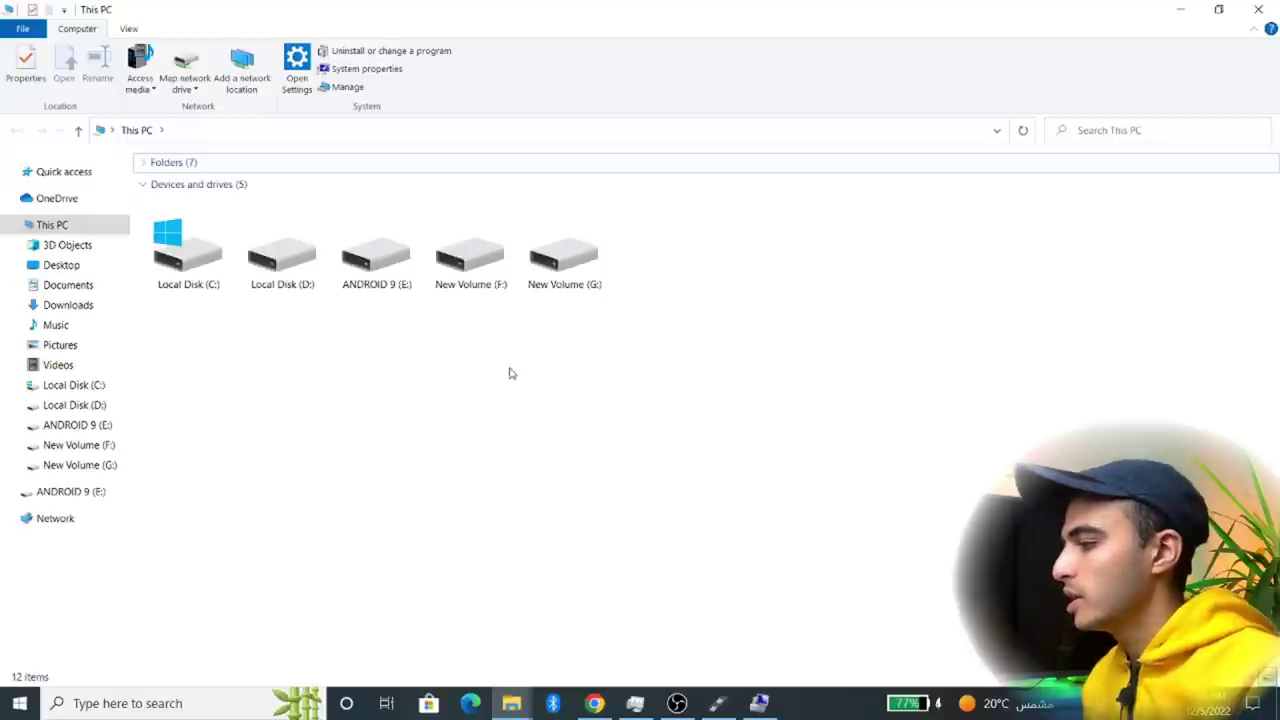
Step: Open the ANDROID 9 (E:) drive and look at the extraction options for its data4GB archive without extracting it
double_click(378, 262)
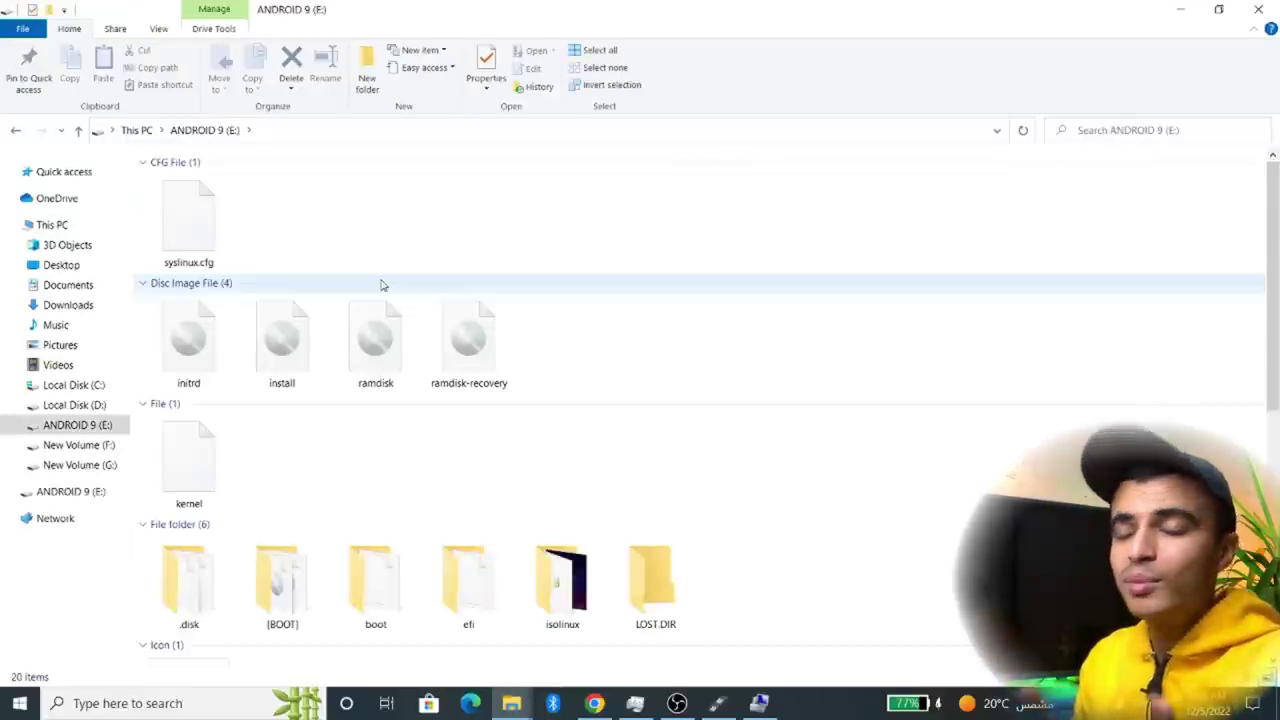
scroll(385, 330, "down", 6)
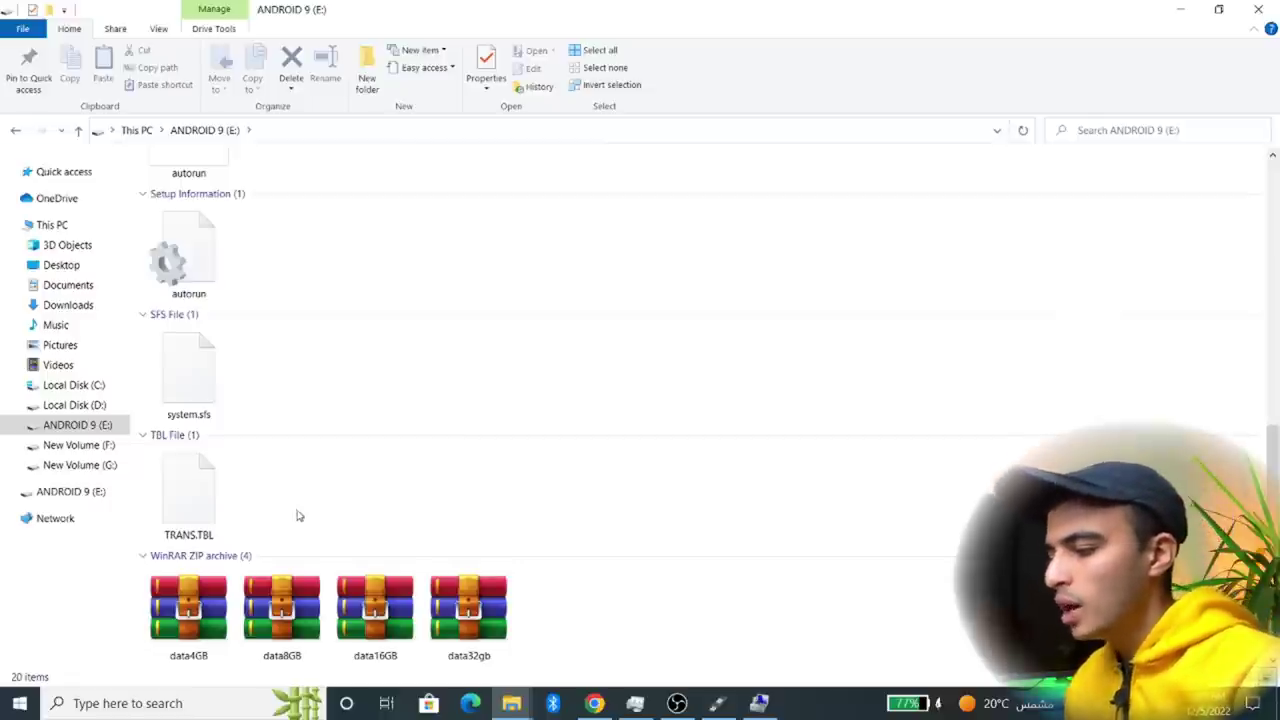
left_click(183, 602)
right_click(183, 602)
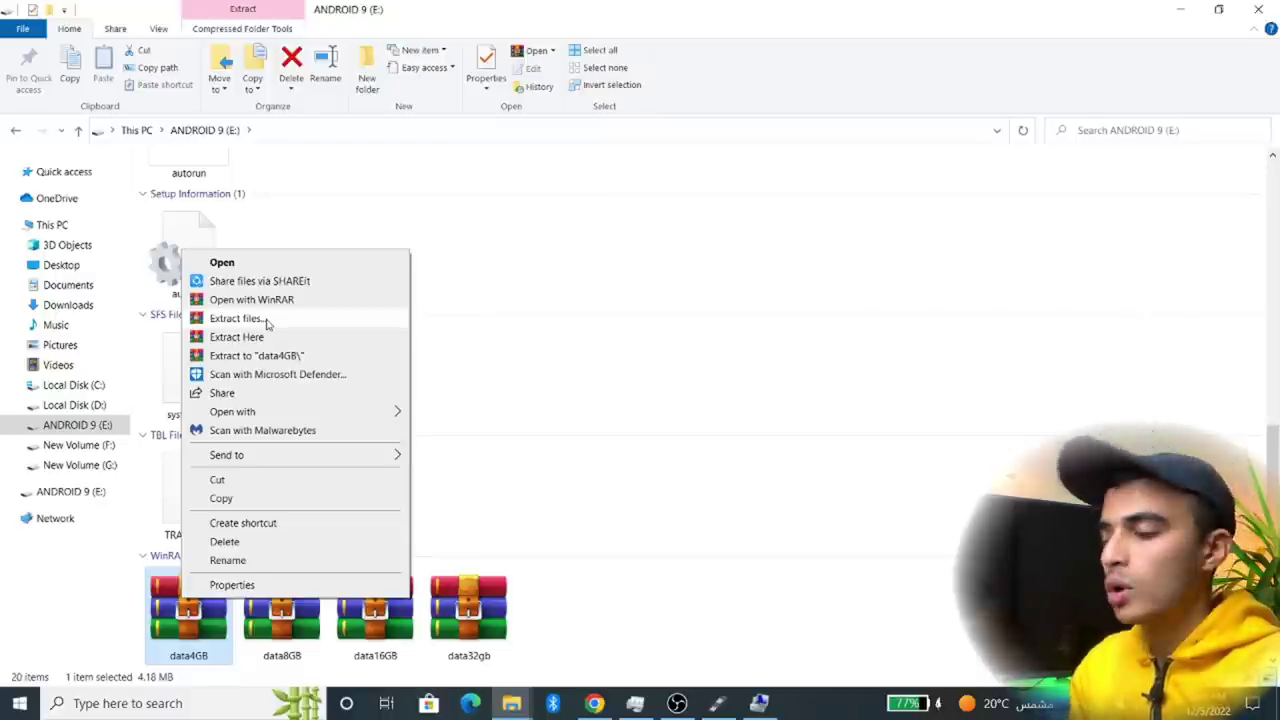
left_click(771, 562)
left_click(650, 606)
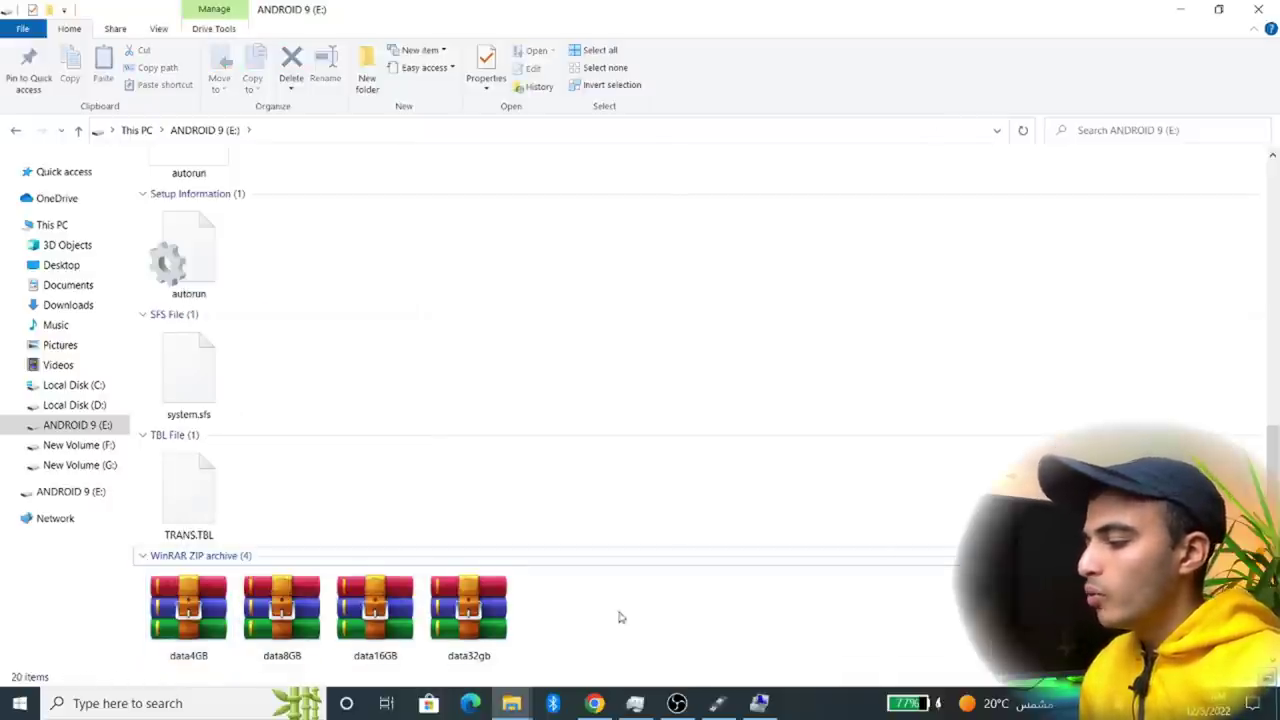
Step: Permanently delete the data4GB, data8GB, data16GB and data32gb archives from the ANDROID 9 drive and close its window
left_click_drag(620, 617, 124, 640)
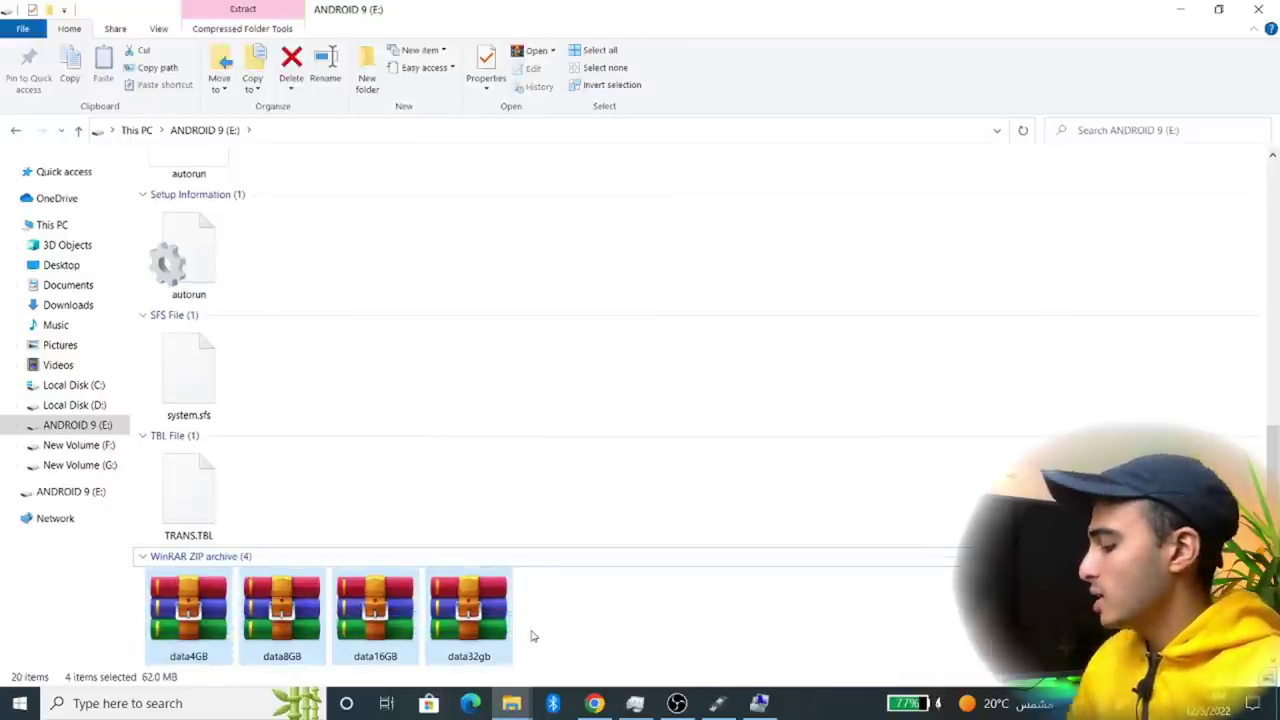
key("shift+Delete")
key("Return")
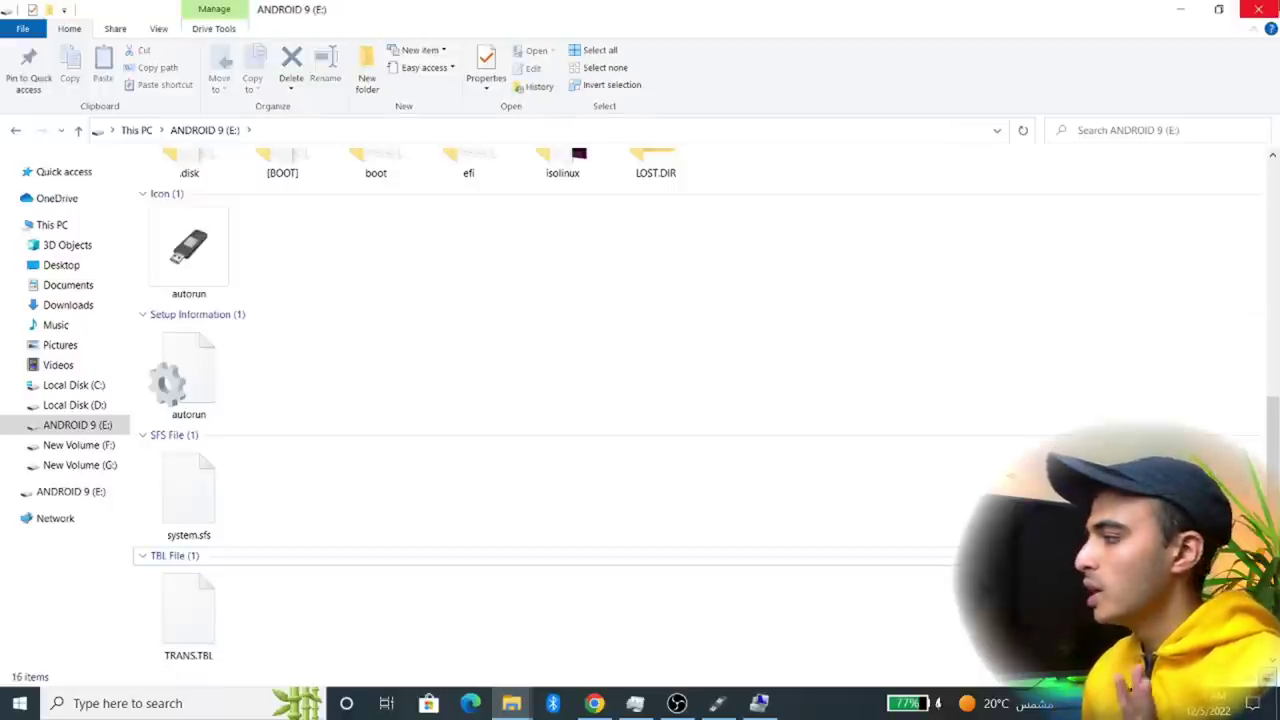
left_click(1258, 9)
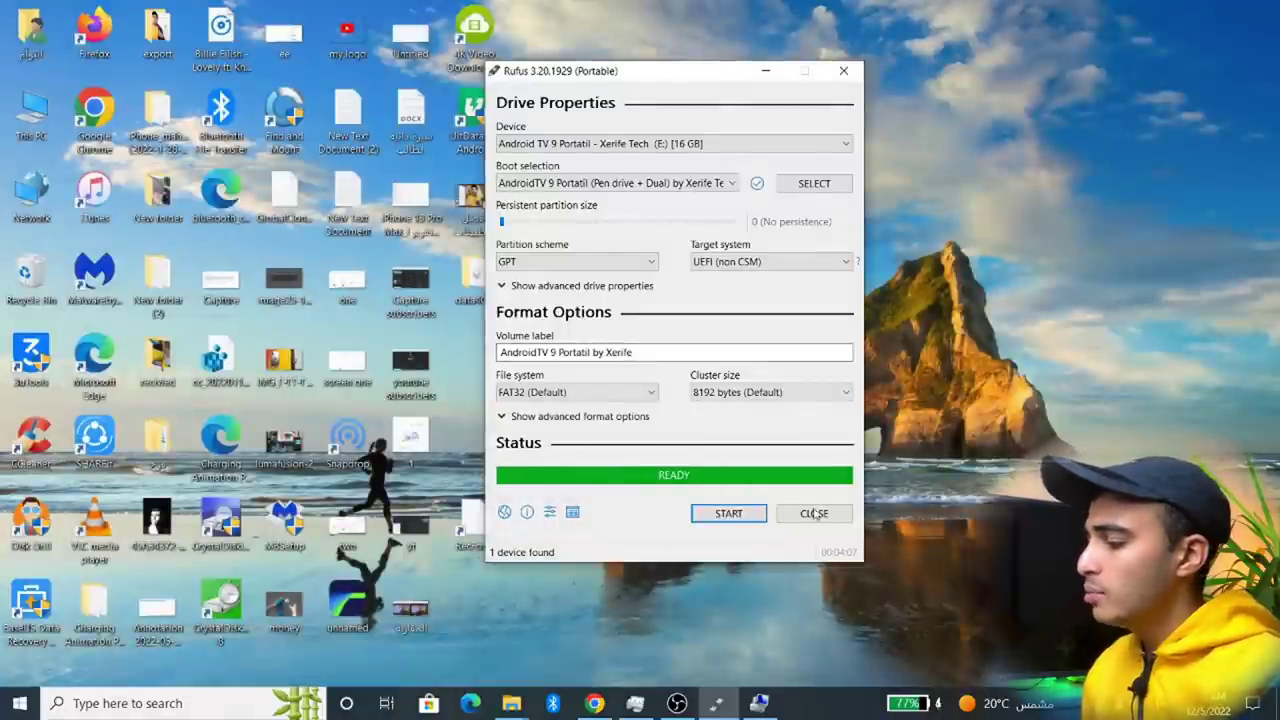
Step: Close Rufus and restart the computer
left_click(813, 513)
left_click(19, 703)
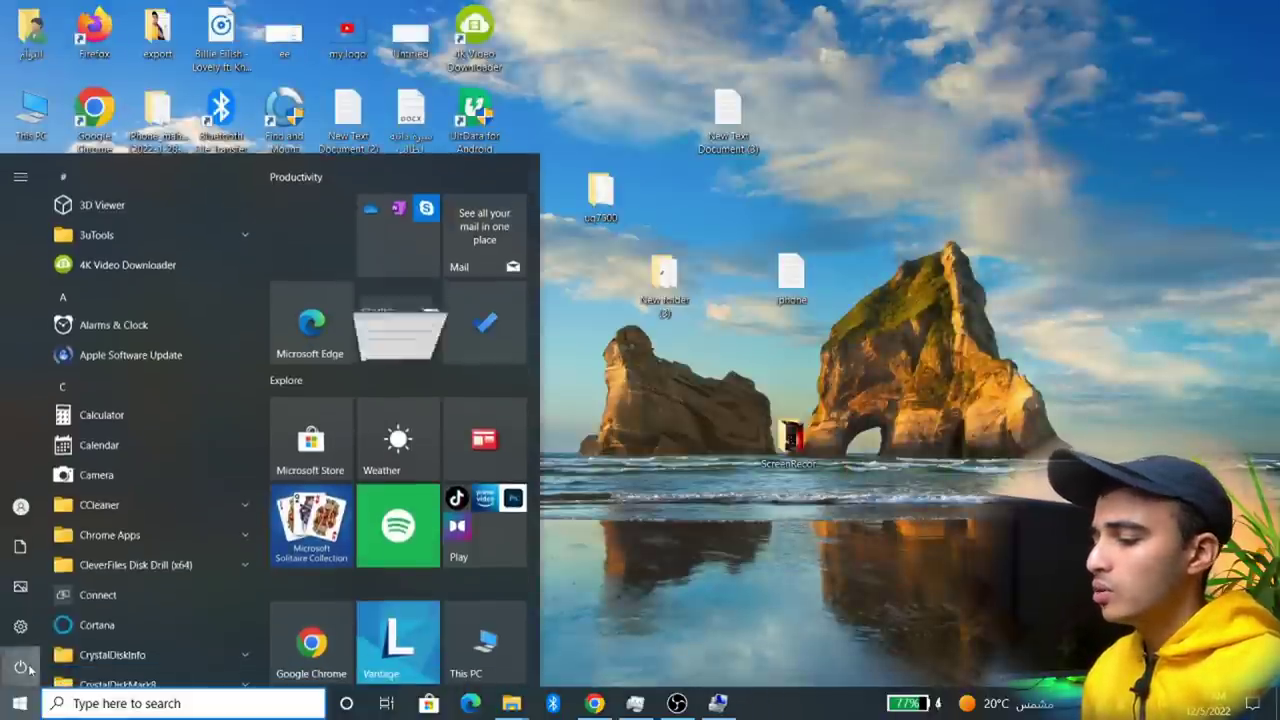
left_click(21, 667)
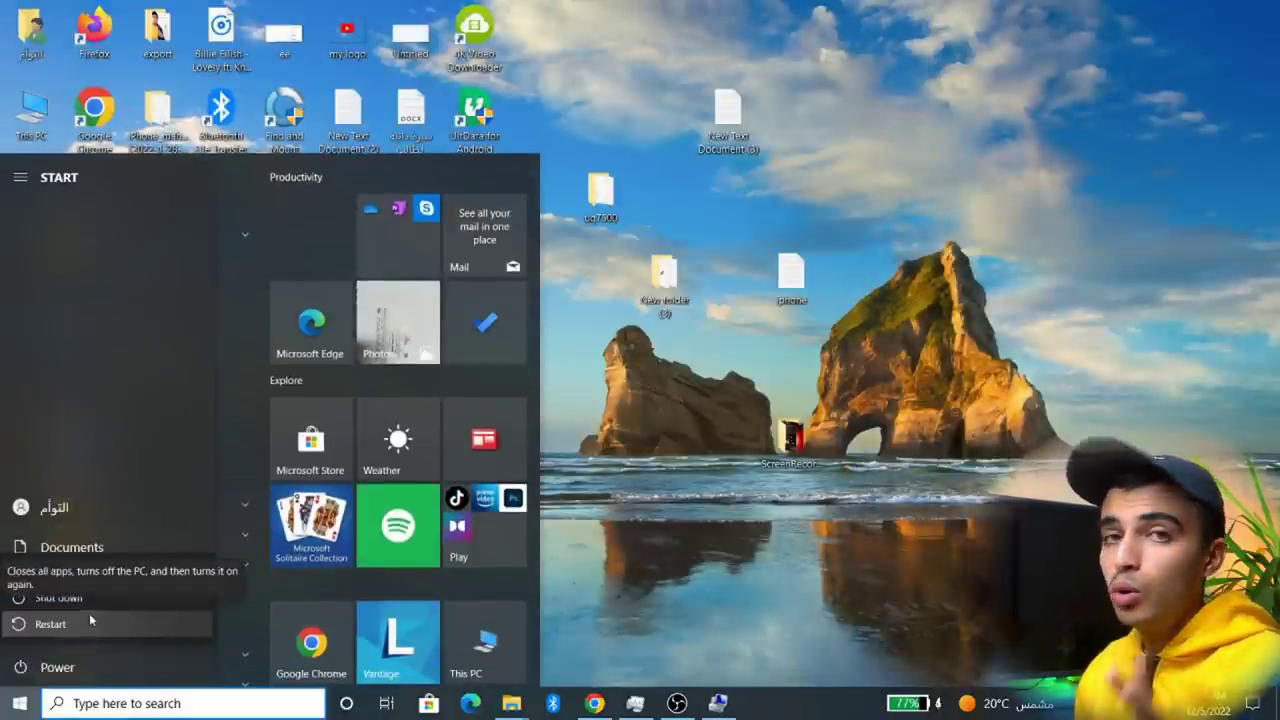
left_click(50, 623)
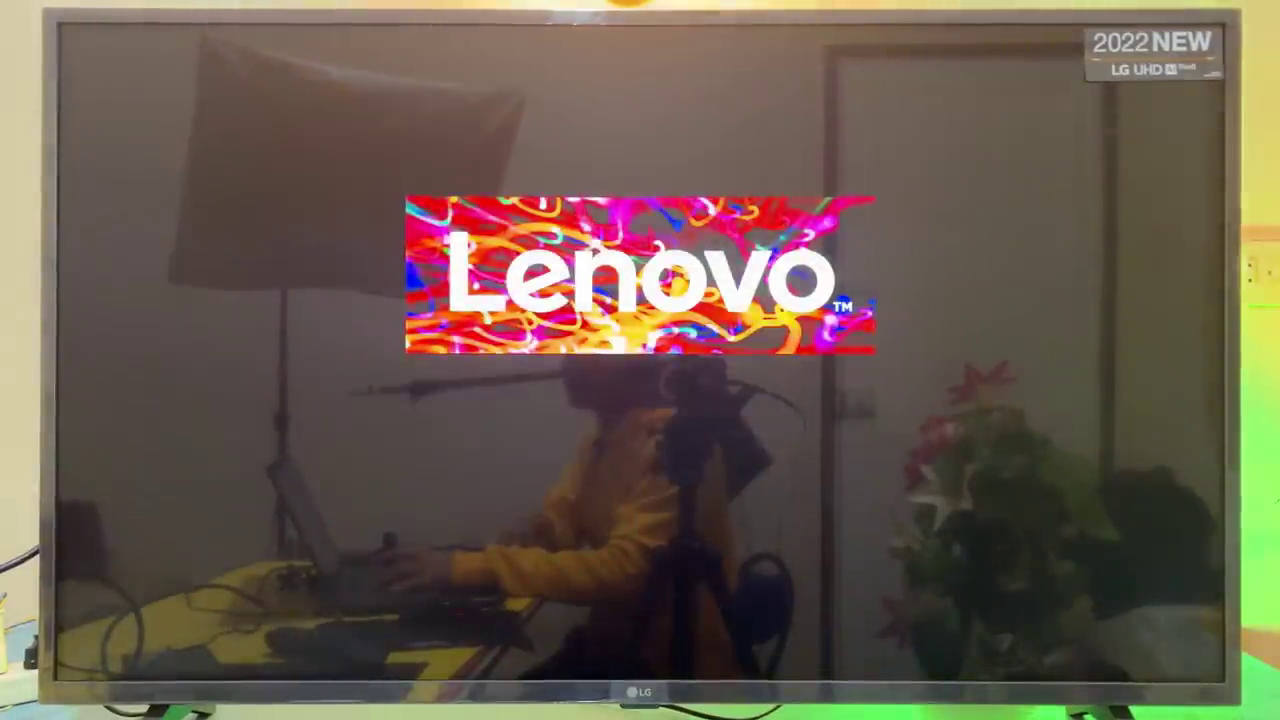
Step: Enter the boot option menu during startup and highlight the USB HDD entry
key("F12")
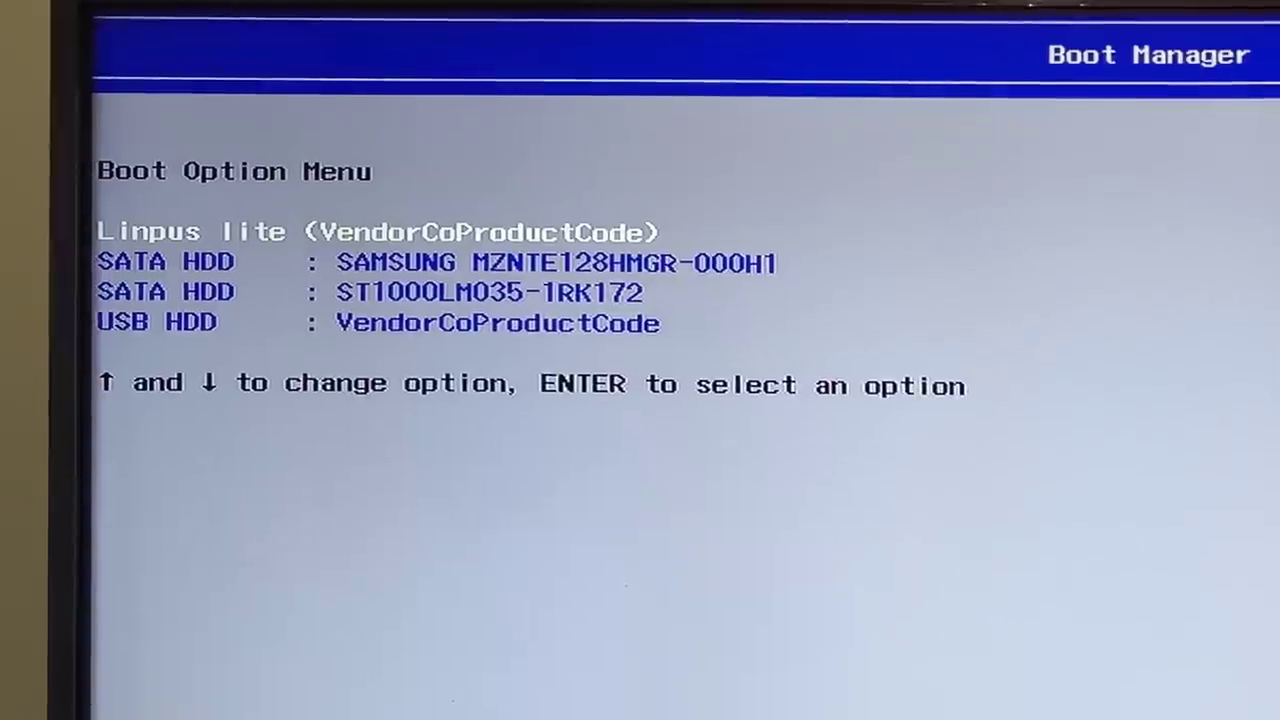
key("Down")
key("Down")
key("Down")
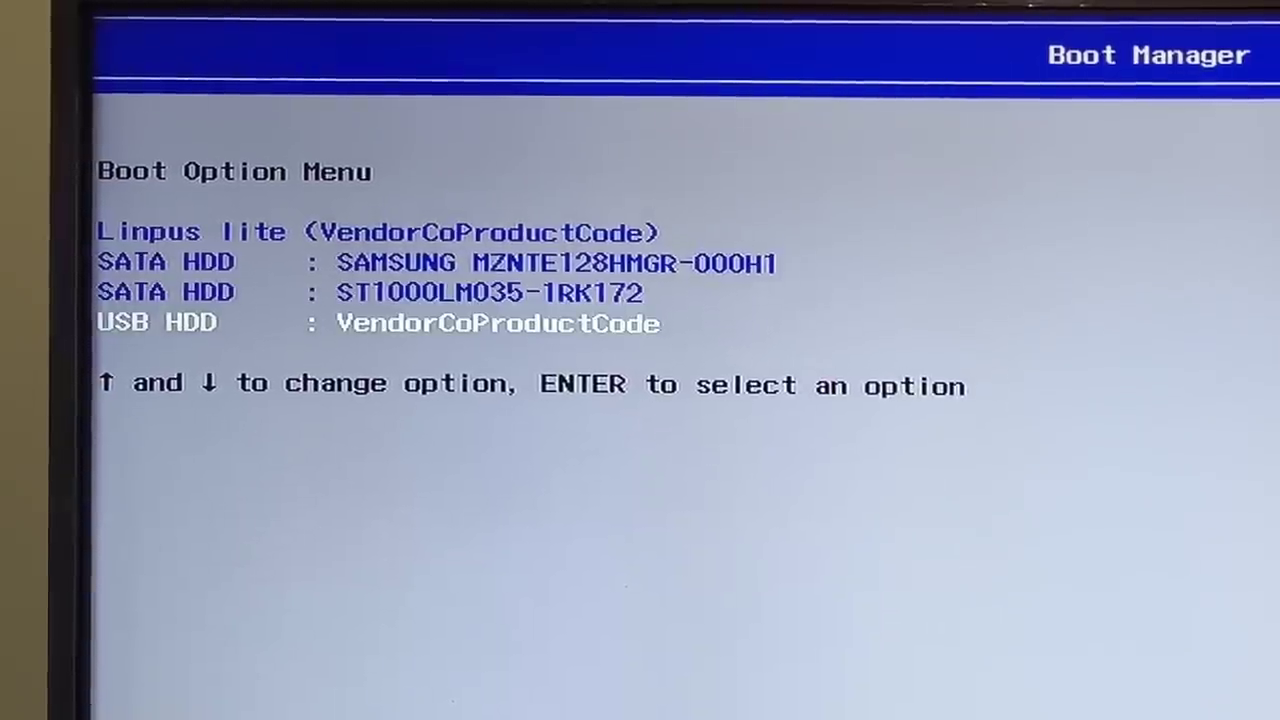